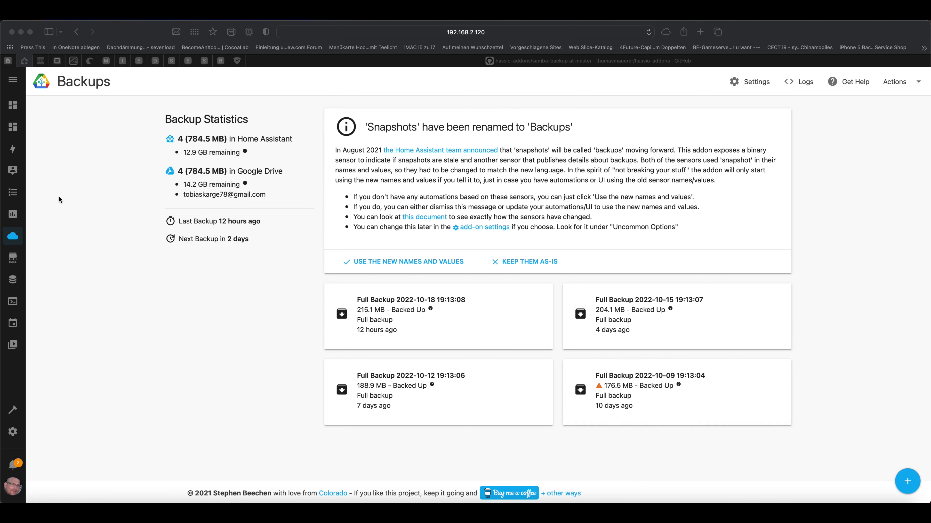
# Open the hassio-addons samba-backup page on GitHub and look at the Samba Backup introduction in its README
pyautogui.click(42, 63)
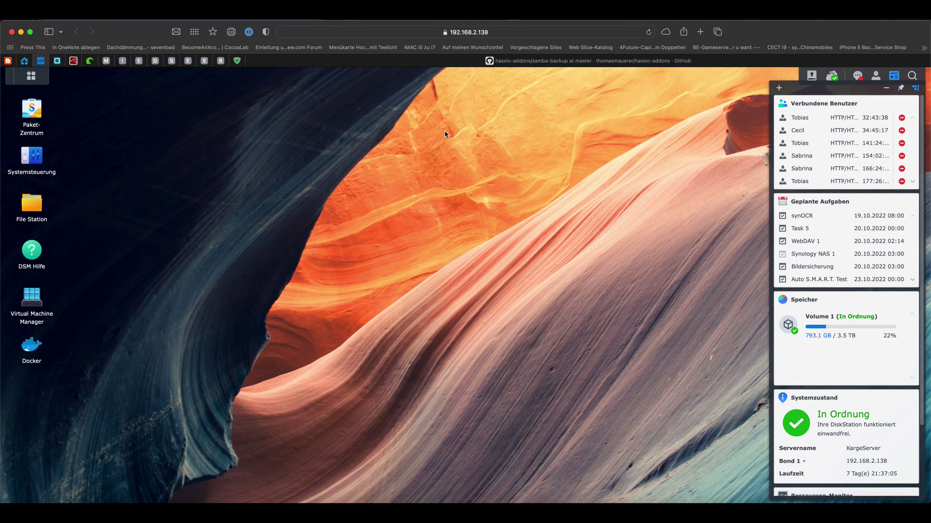
pyautogui.click(419, 60)
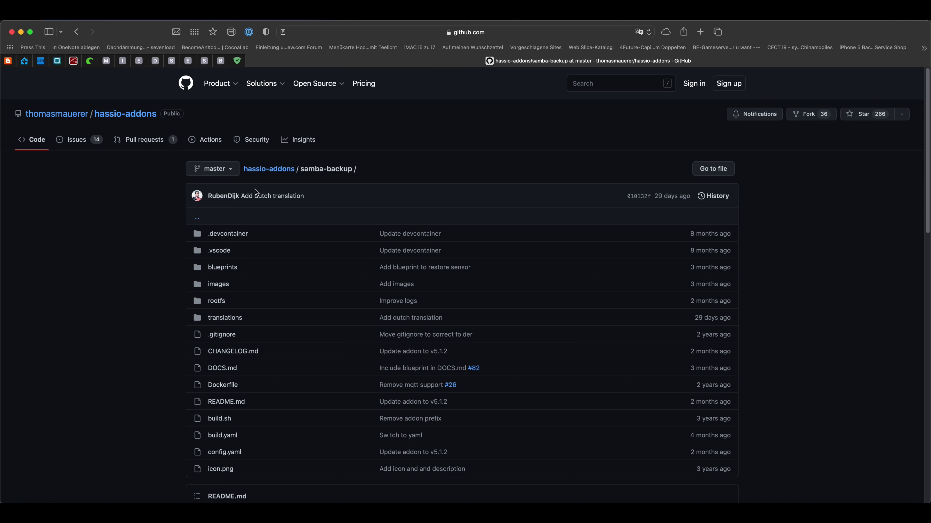
pyautogui.scroll(-5, 135, 272)
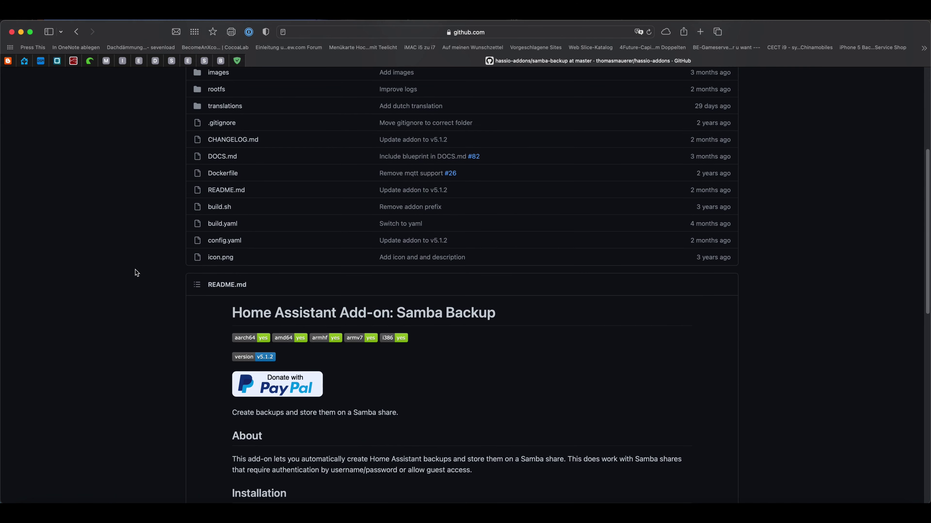
pyautogui.moveTo(497, 294); pyautogui.dragTo(395, 294)
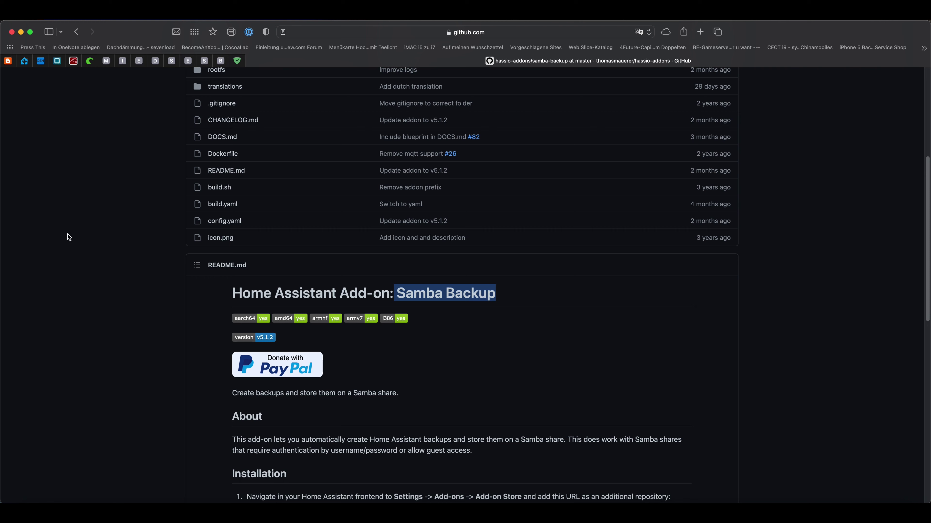
# Switch to the Synology NAS and start a new shared folder named HA-Backups with the recycle bin (Papierkorb) disabled
pyautogui.click(41, 61)
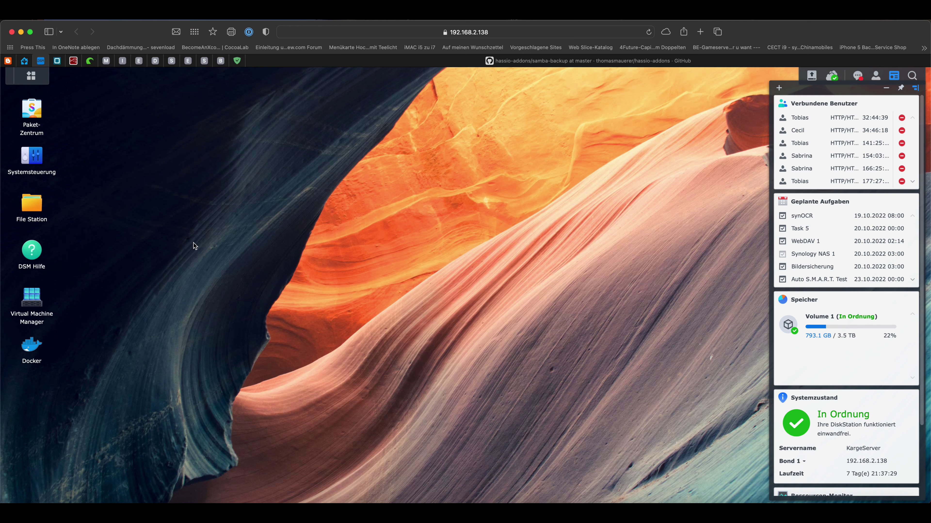
pyautogui.click(36, 162)
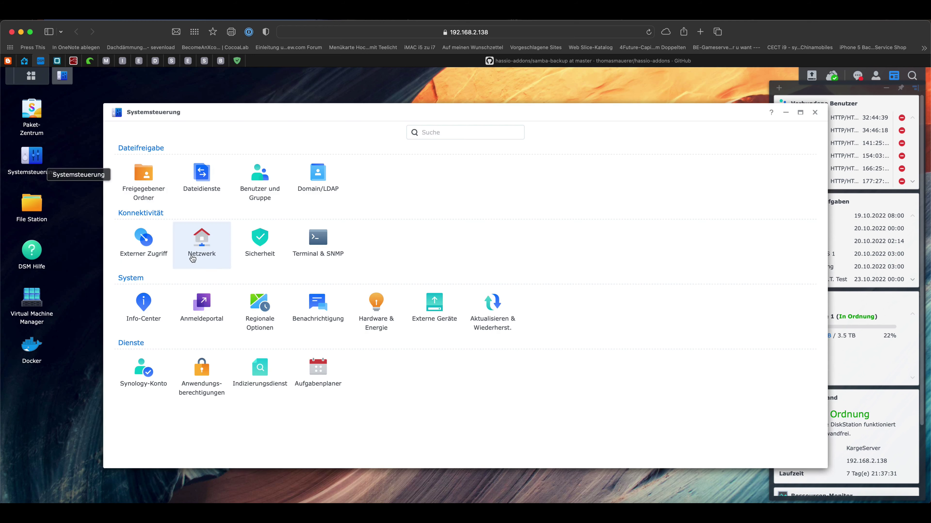
pyautogui.click(143, 194)
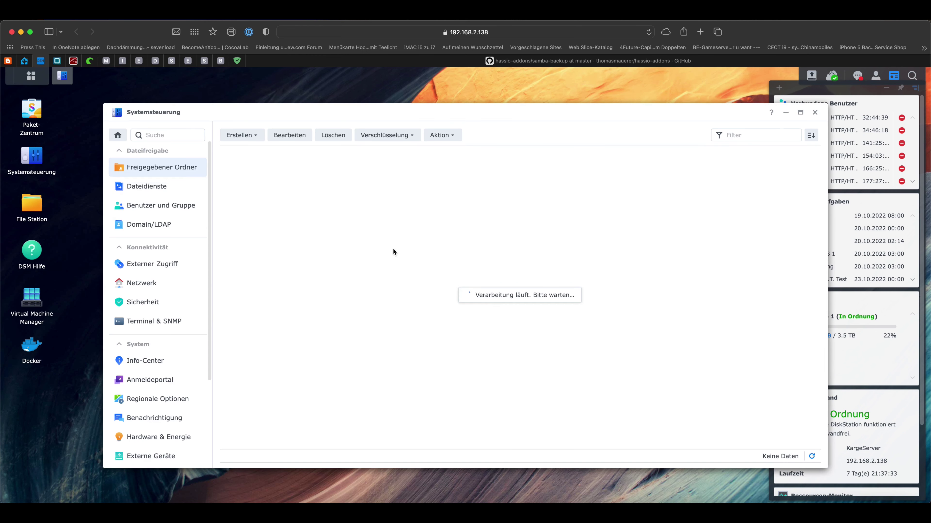
pyautogui.click(241, 139)
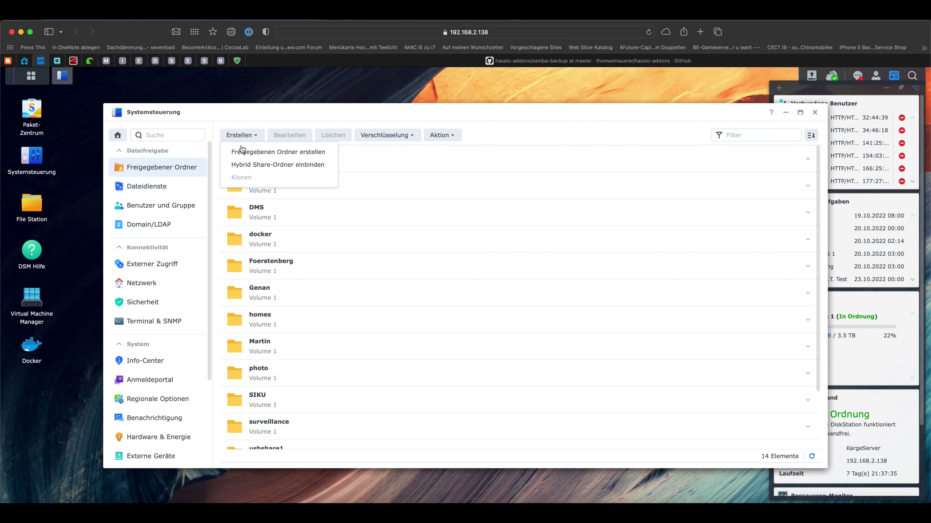
pyautogui.click(286, 151)
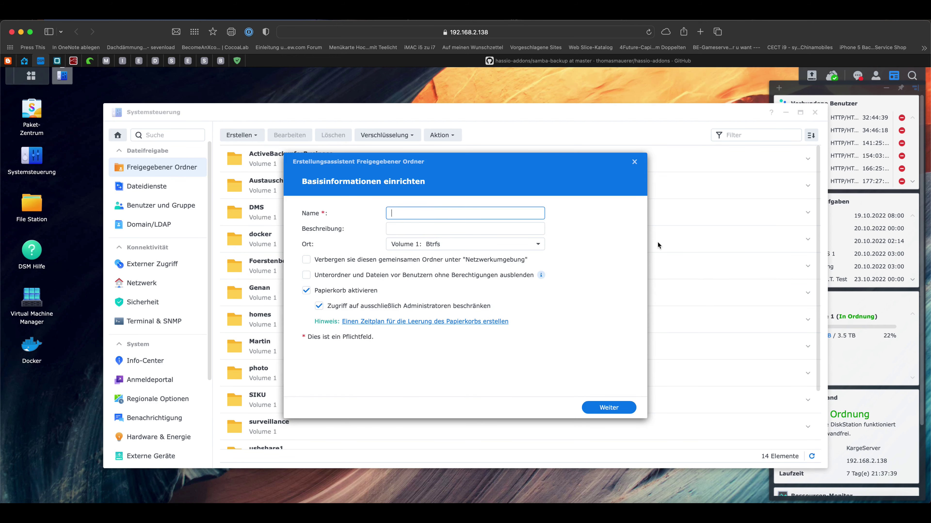
pyautogui.write('HA-Backups')
pyautogui.click(306, 292)
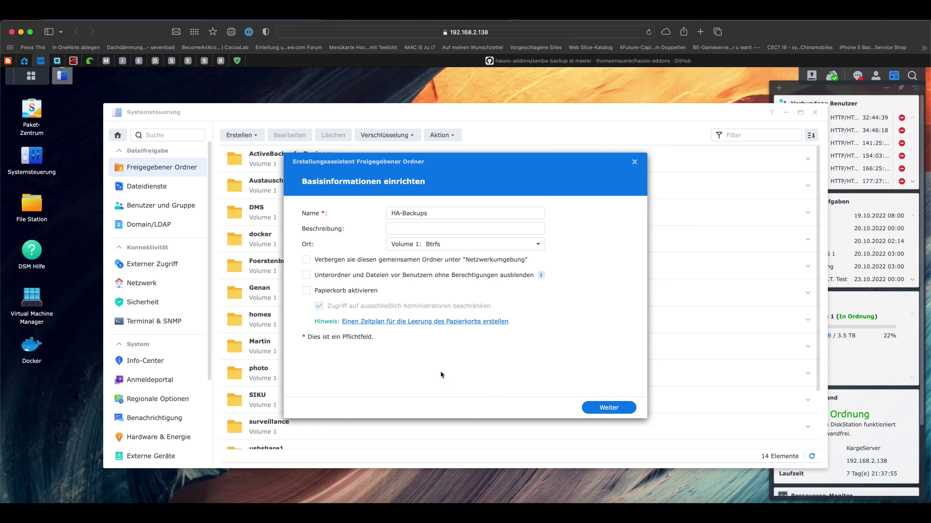
# Finish creating the shared folder without encryption, data checksum or quota, and apply the default user permissions
pyautogui.click(597, 408)
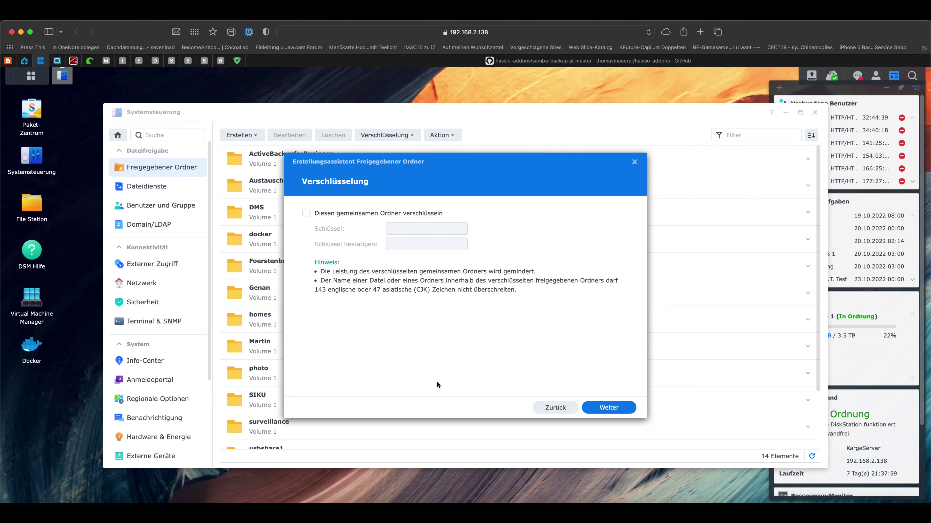
pyautogui.click(603, 411)
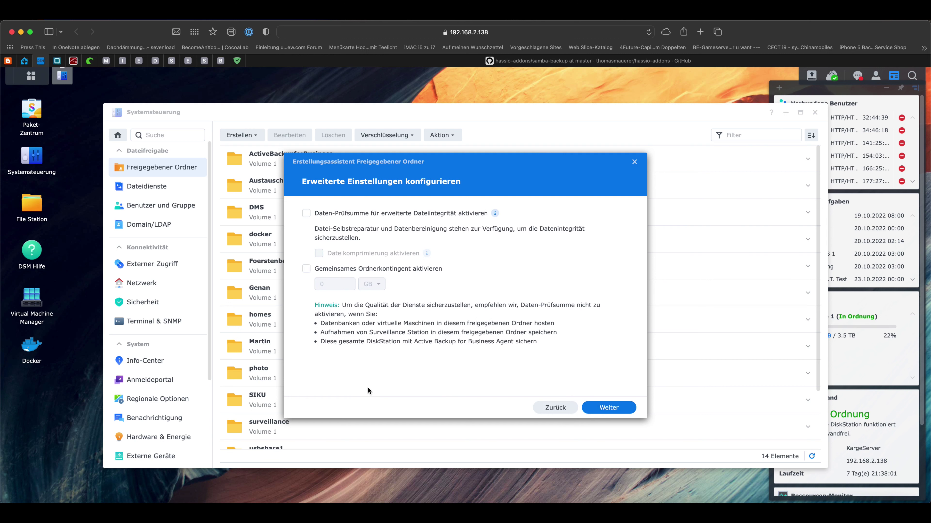
pyautogui.click(602, 407)
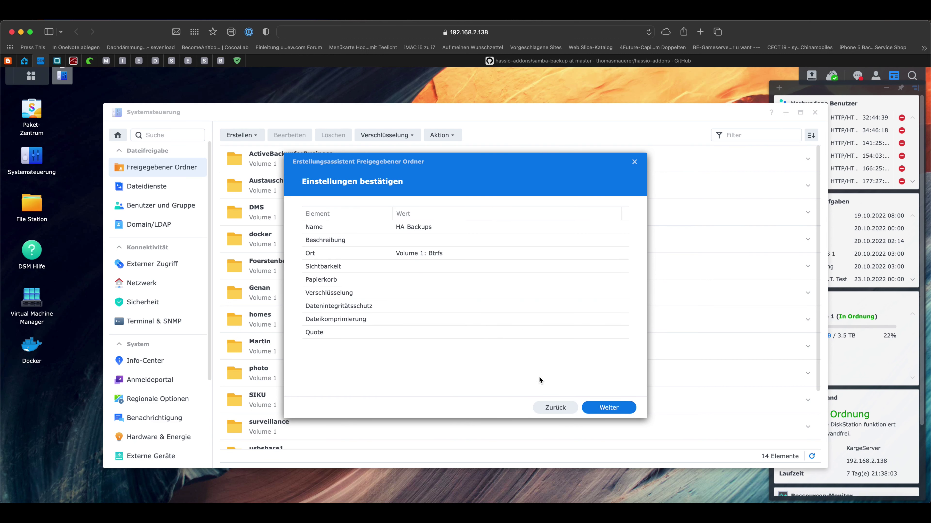
pyautogui.click(594, 406)
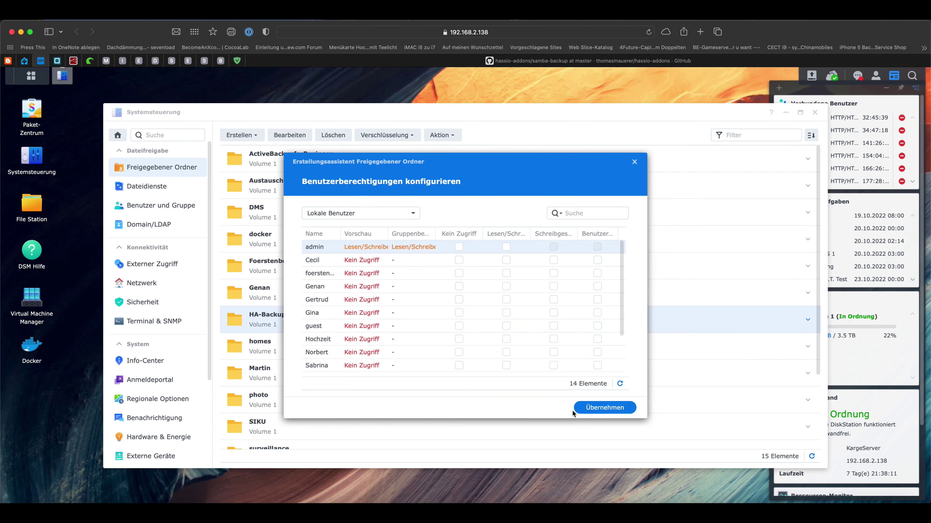
pyautogui.click(599, 410)
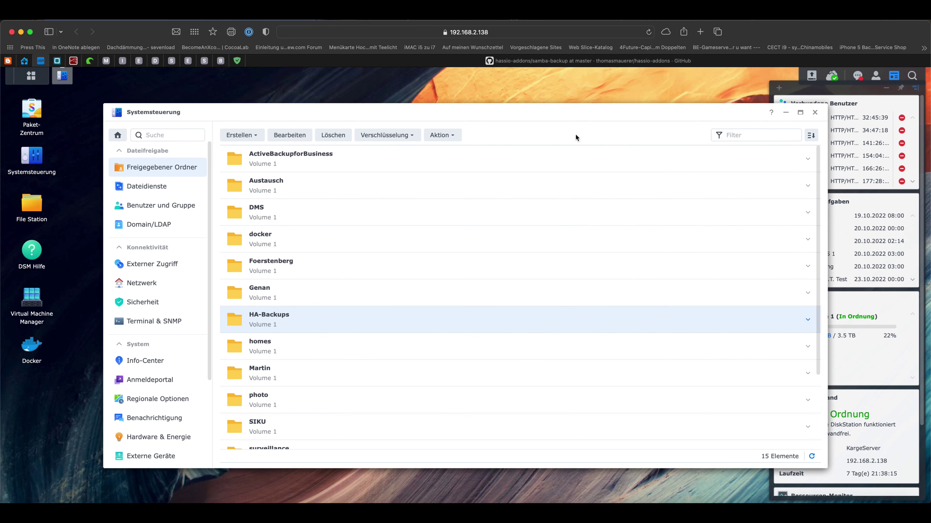
# Start creating a new NAS user and name it ha_backup
pyautogui.click(138, 206)
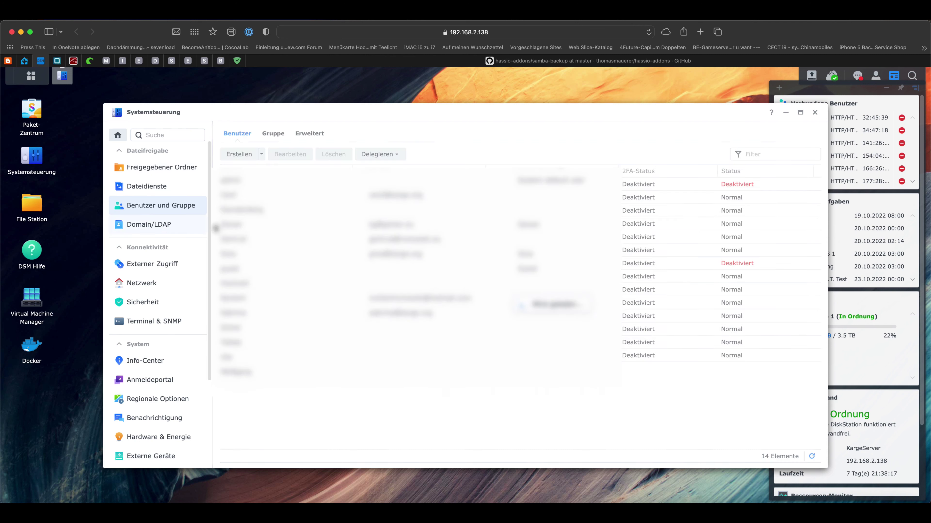
pyautogui.click(239, 153)
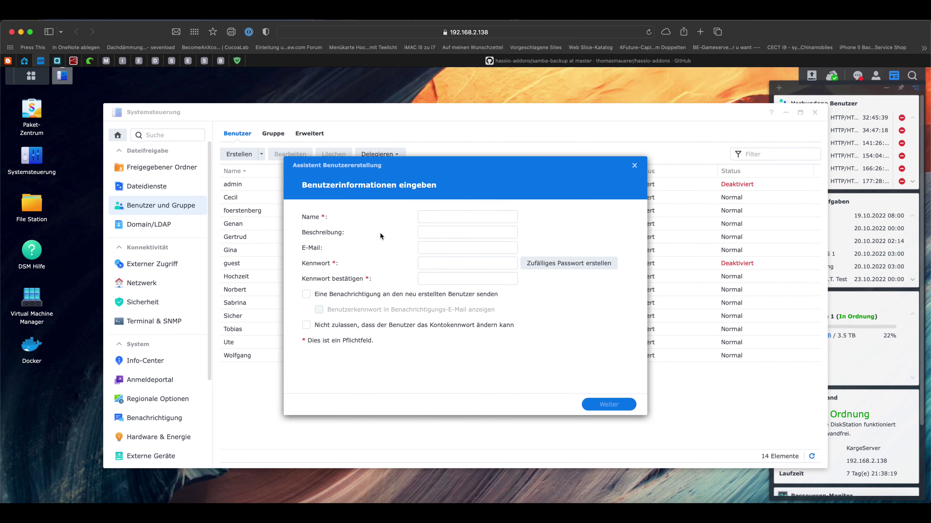
pyautogui.moveTo(454, 182); pyautogui.dragTo(371, 172)
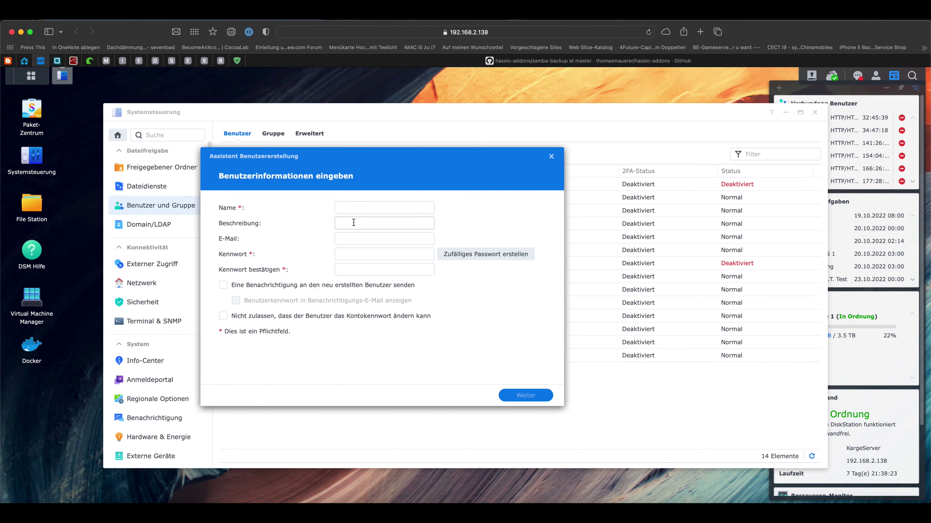
pyautogui.click(355, 209)
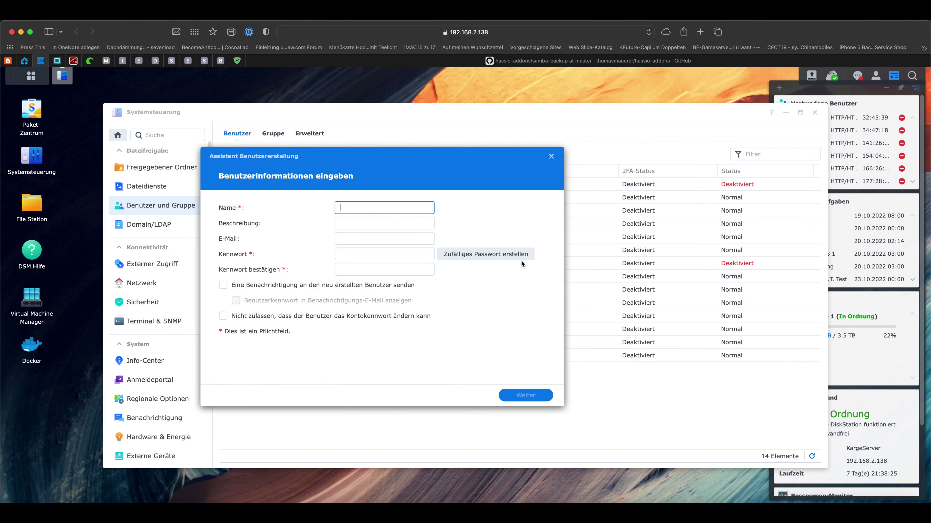
pyautogui.write('ha_backup')
# Enter and confirm the account password for the new user, leaving the description and e-mail empty
pyautogui.click(368, 237)
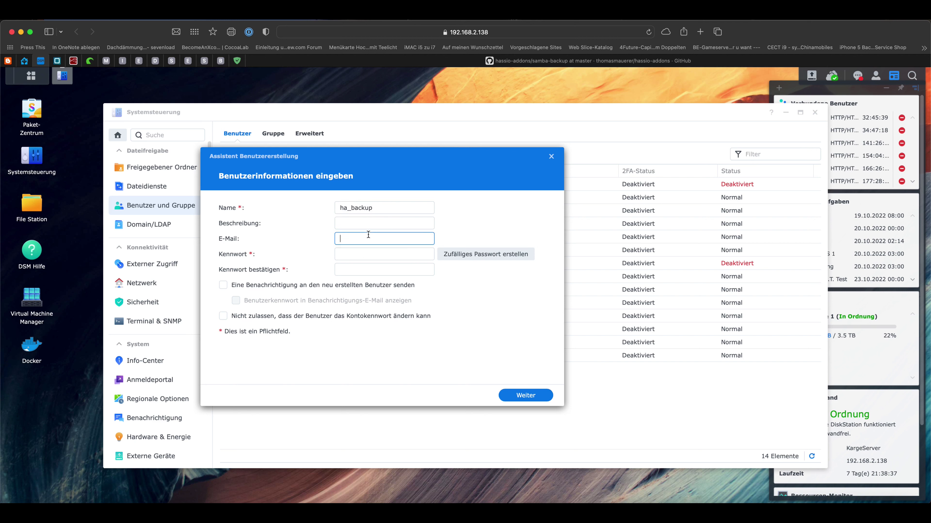
pyautogui.press('Tab')
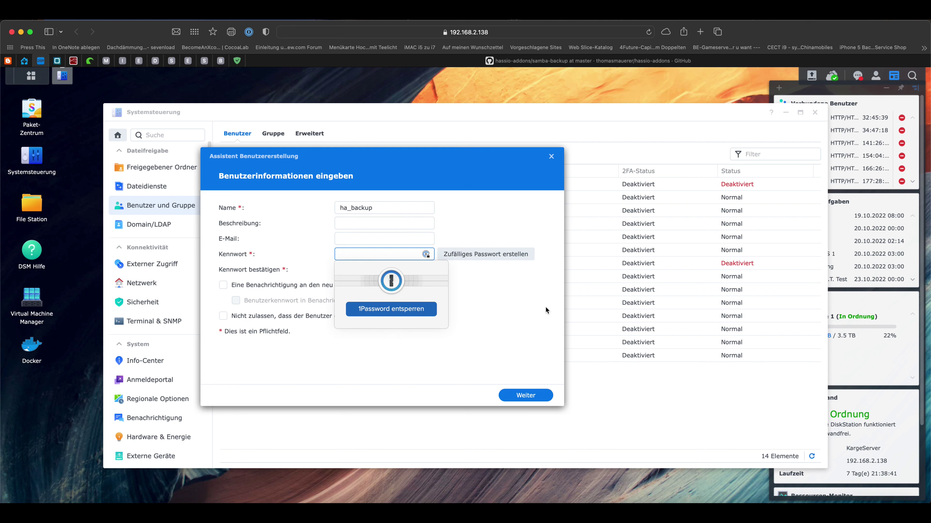
pyautogui.write('••••••')
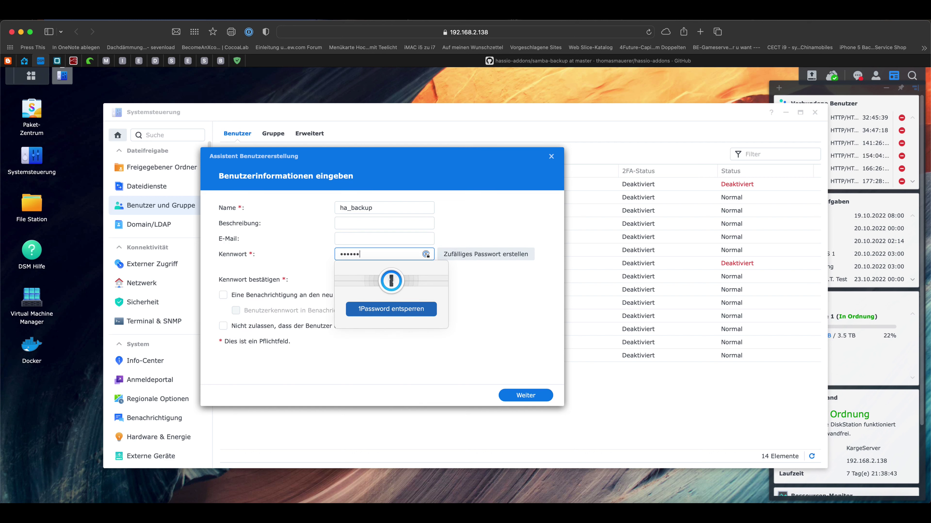
pyautogui.click(343, 279)
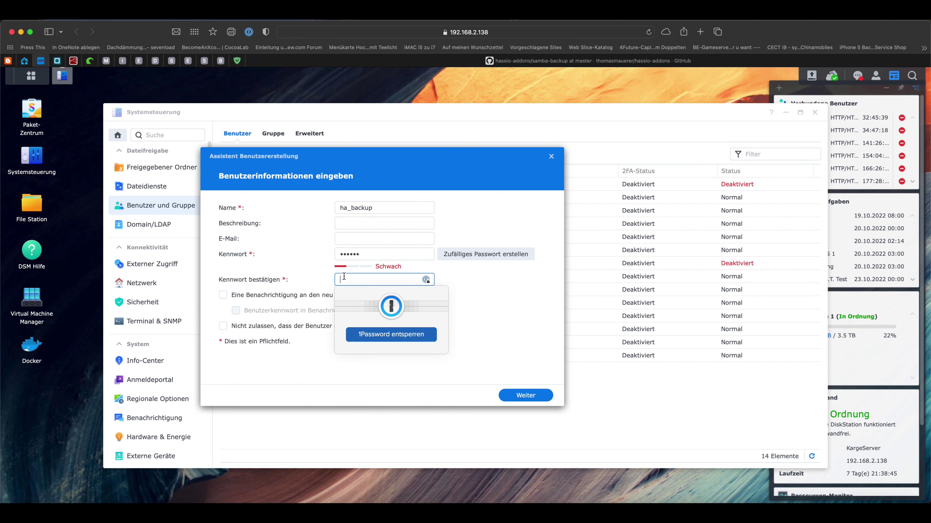
pyautogui.write('••••••')
pyautogui.click(437, 350)
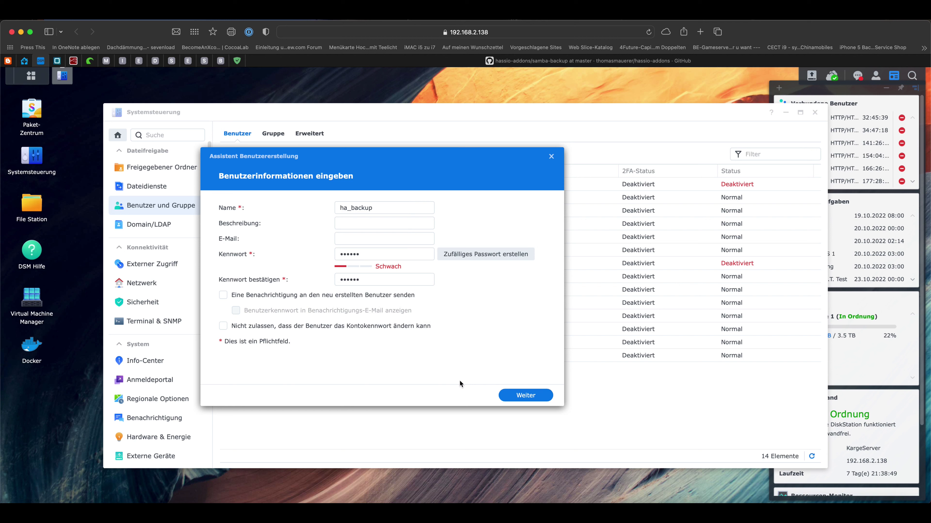
pyautogui.click(526, 396)
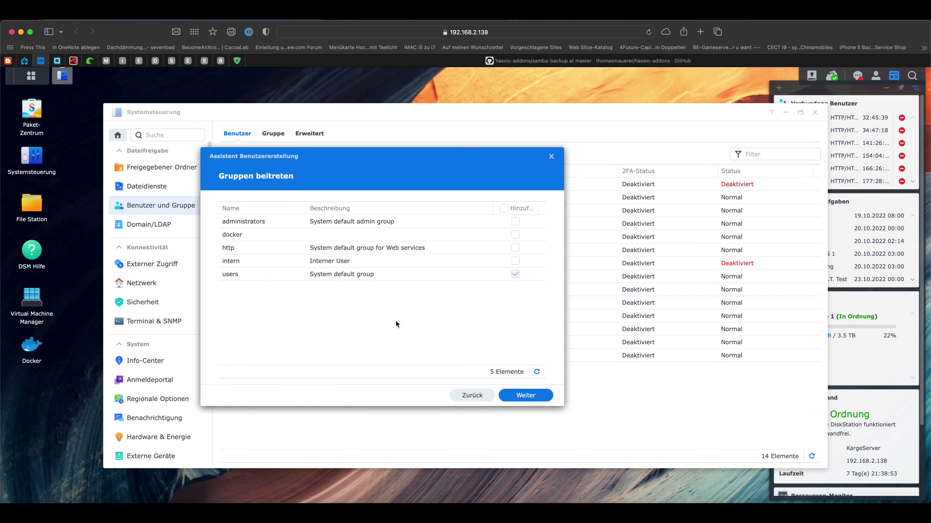
# Keep the new user only in the default users group and grant it read/write permission on the HA-Backups folder
pyautogui.click(535, 398)
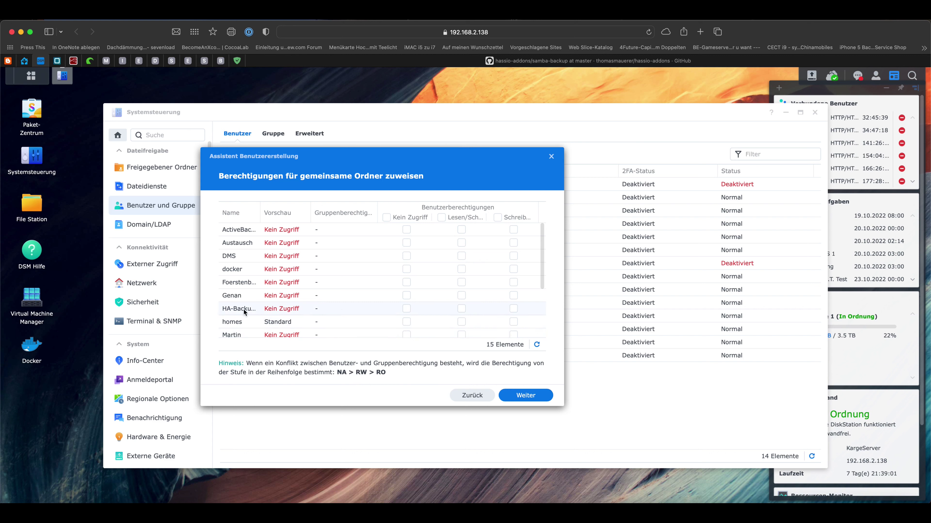
pyautogui.moveTo(260, 213); pyautogui.dragTo(283, 226)
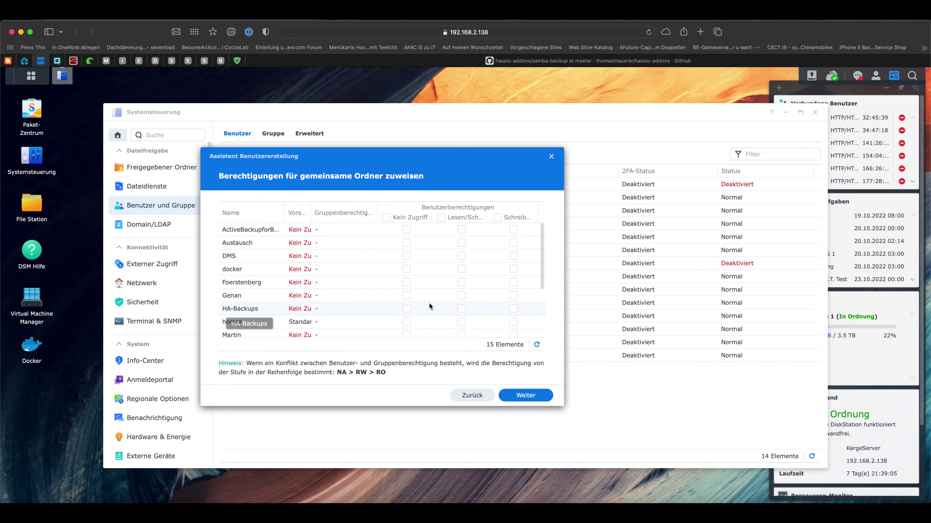
pyautogui.click(461, 309)
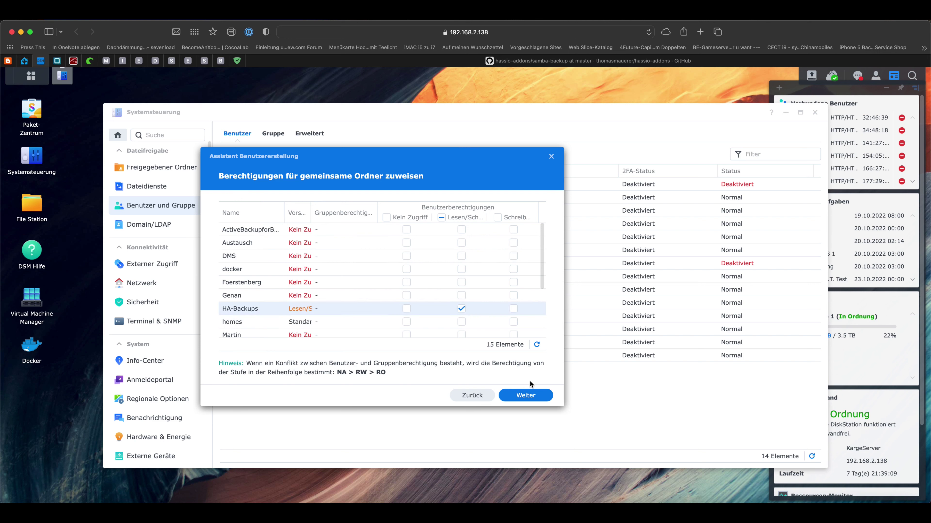
pyautogui.click(533, 396)
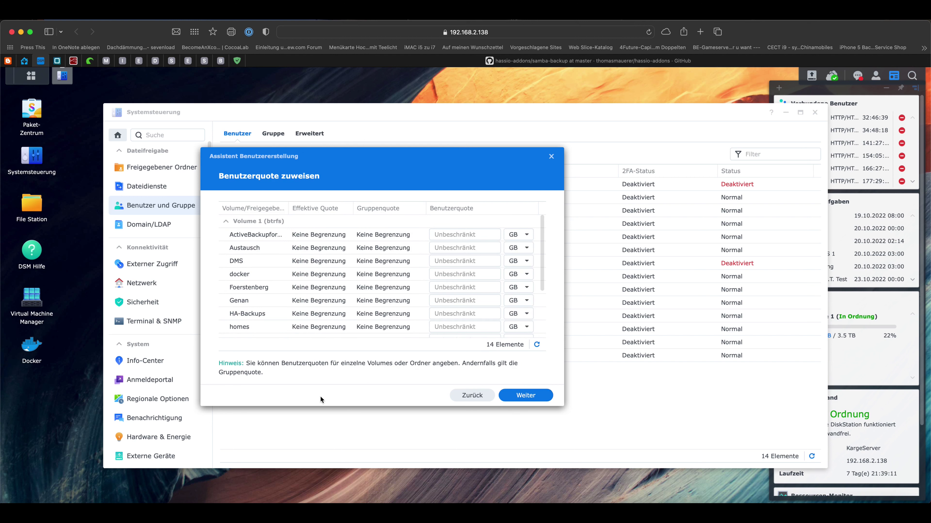
# Allow the rsync application permission and finish creating the user without storage quotas or custom speed limits
pyautogui.click(532, 397)
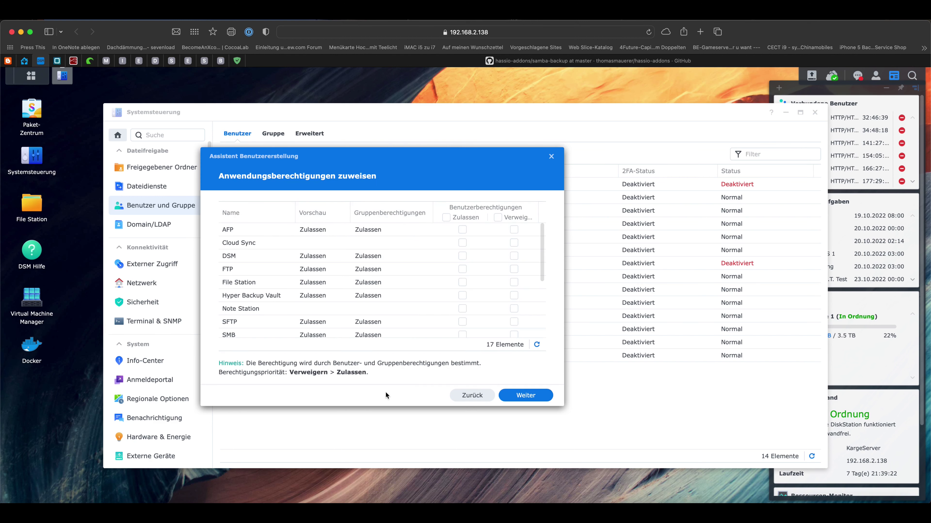
pyautogui.scroll(-8, 358, 334)
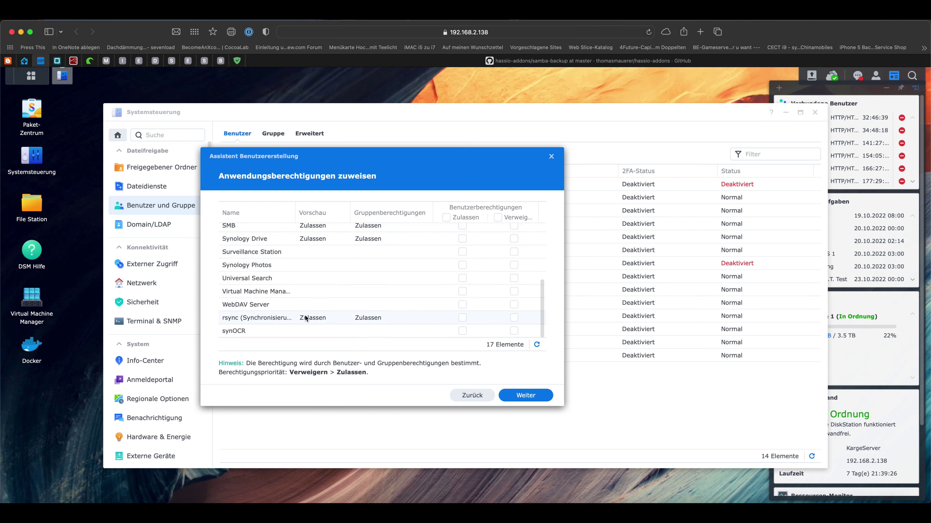
pyautogui.click(462, 318)
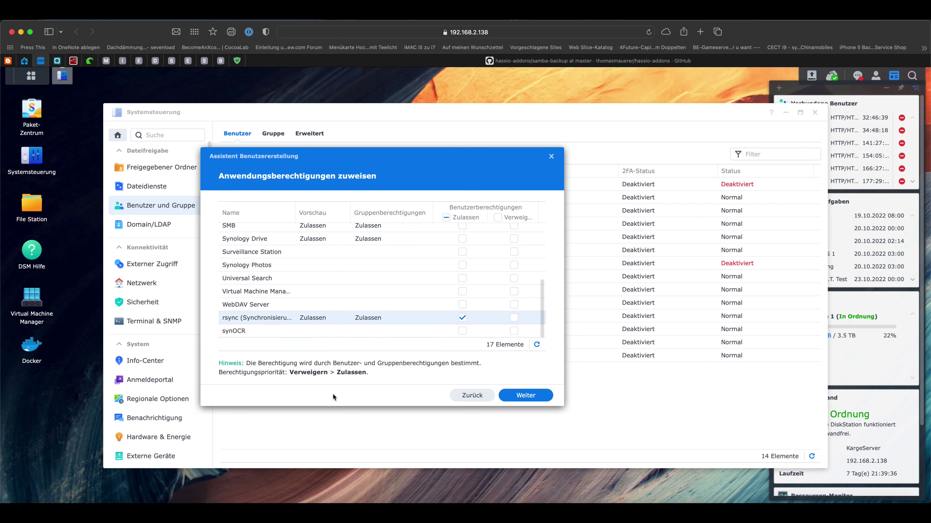
pyautogui.click(537, 398)
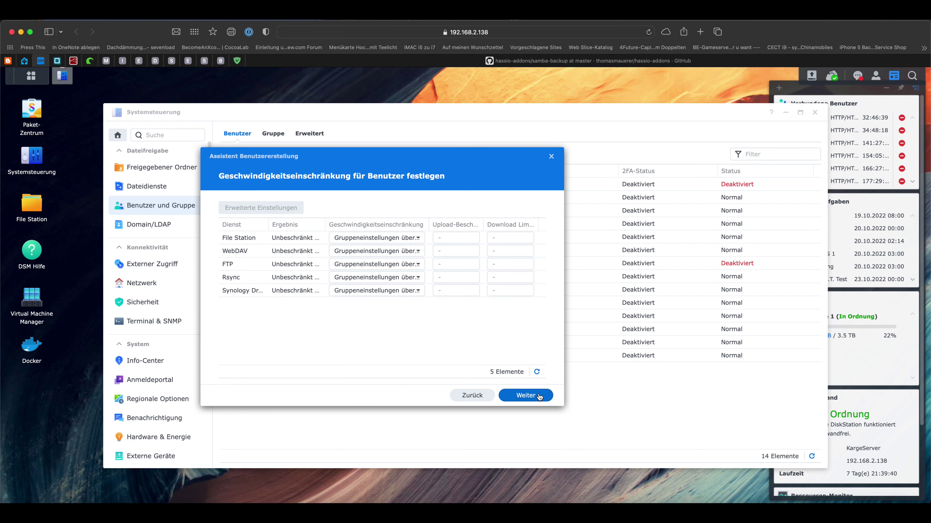
pyautogui.click(539, 397)
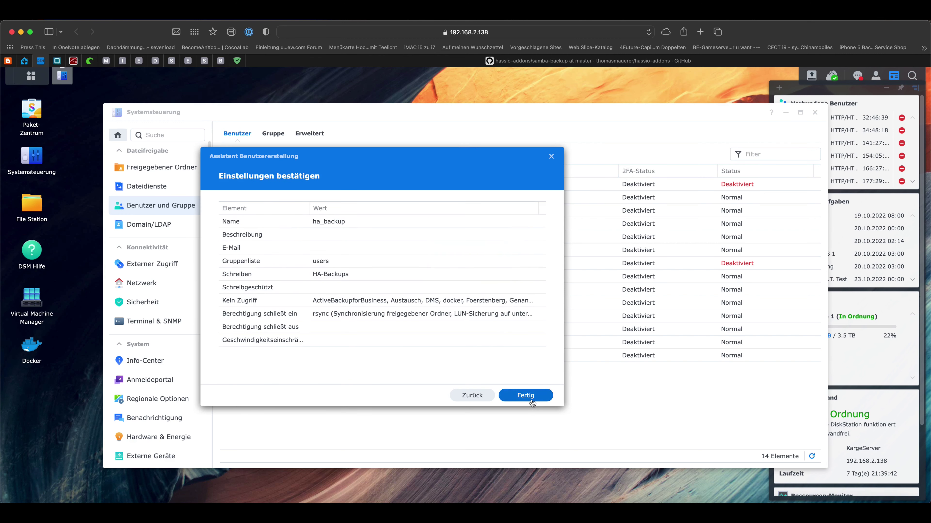
pyautogui.click(531, 401)
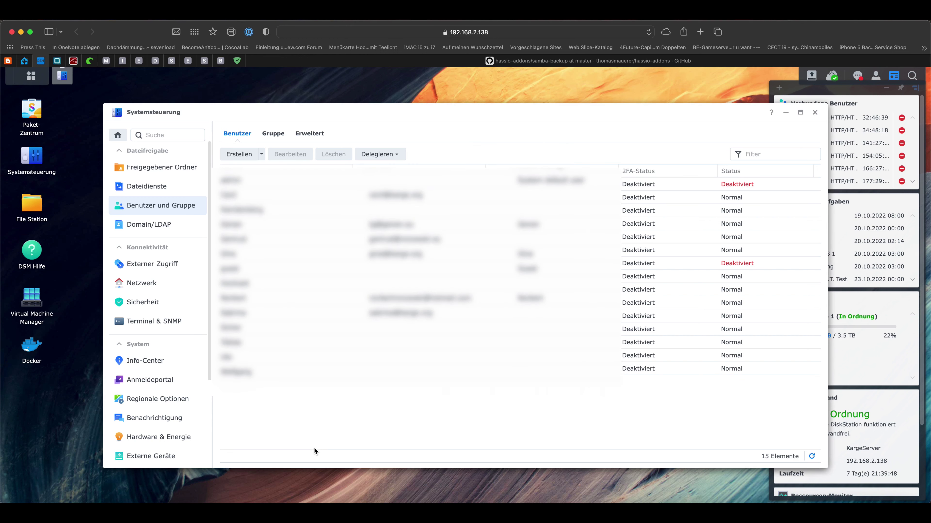
# Examine the details of the HA-Backups shared folder and close the control panel
pyautogui.click(154, 168)
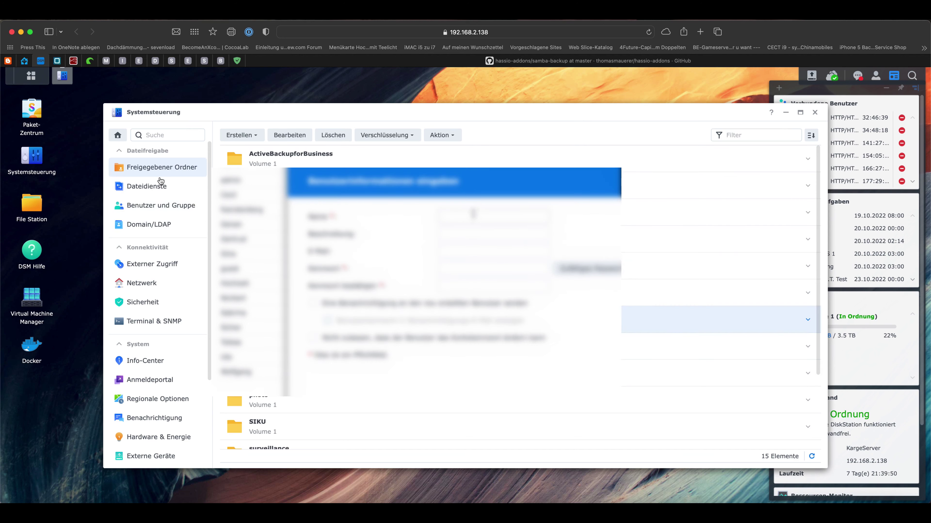
pyautogui.click(281, 319)
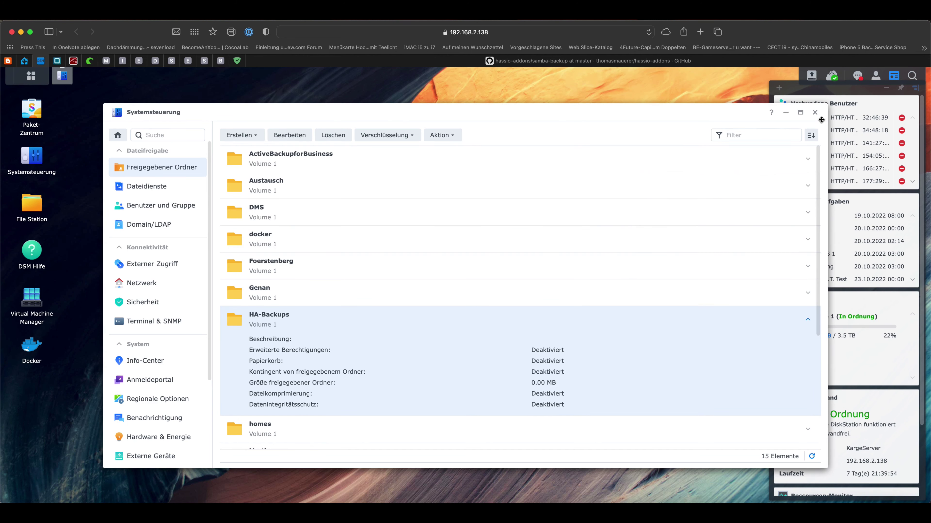
pyautogui.click(815, 113)
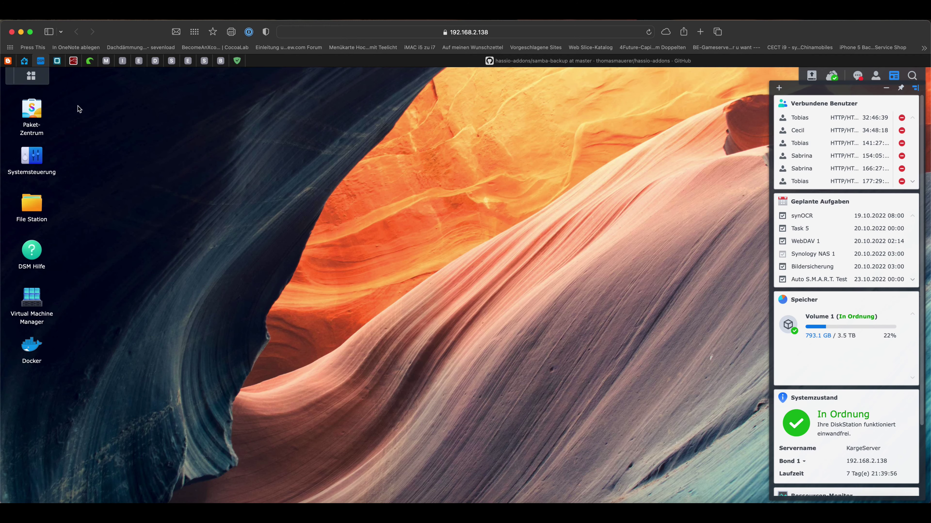
# Switch to Home Assistant and open the repository management of the add-on store
pyautogui.click(25, 61)
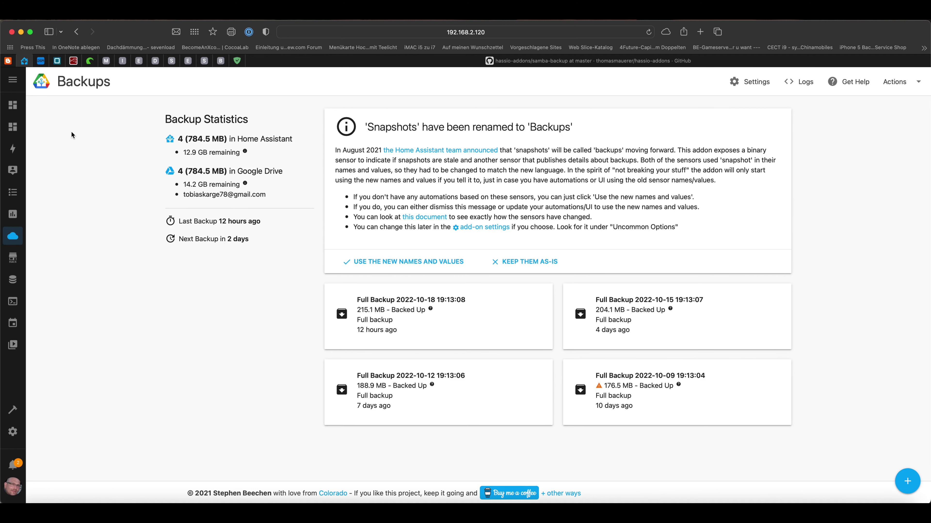
pyautogui.click(13, 431)
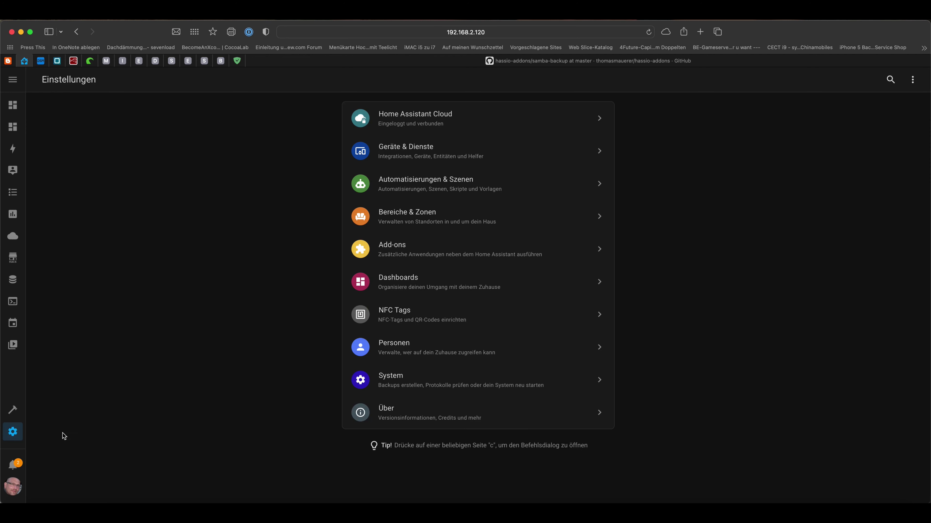
pyautogui.click(401, 249)
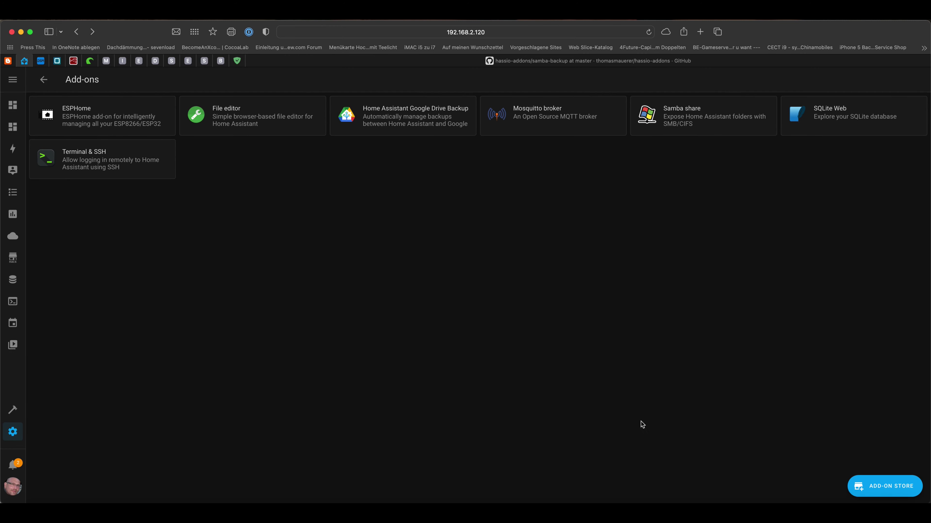
pyautogui.click(879, 487)
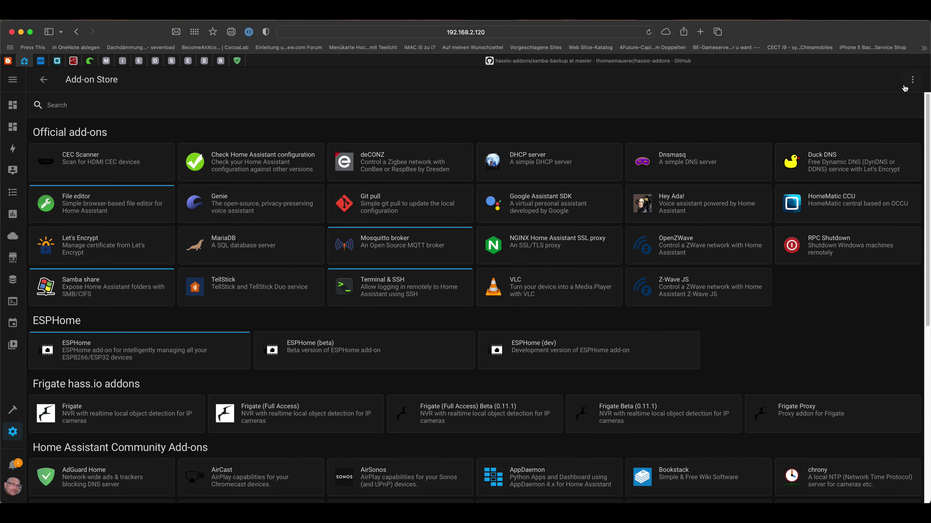
pyautogui.click(914, 81)
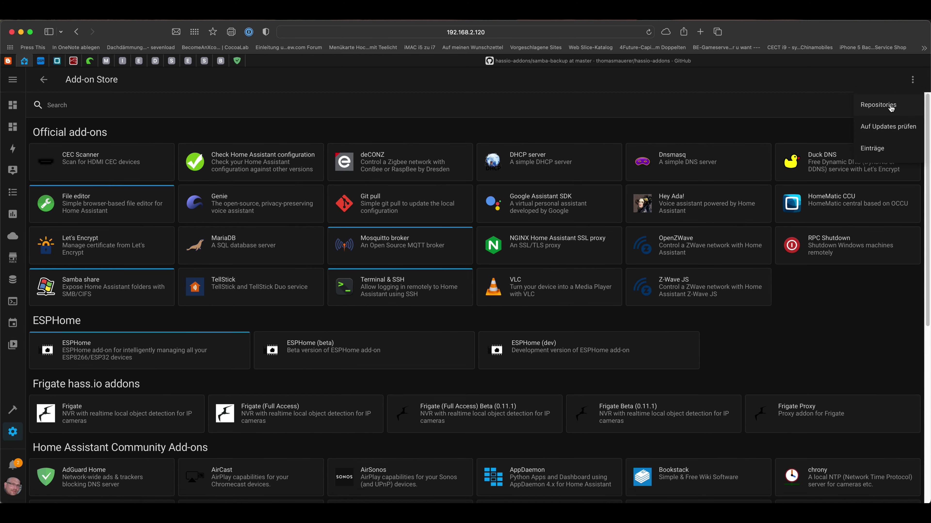
pyautogui.click(878, 105)
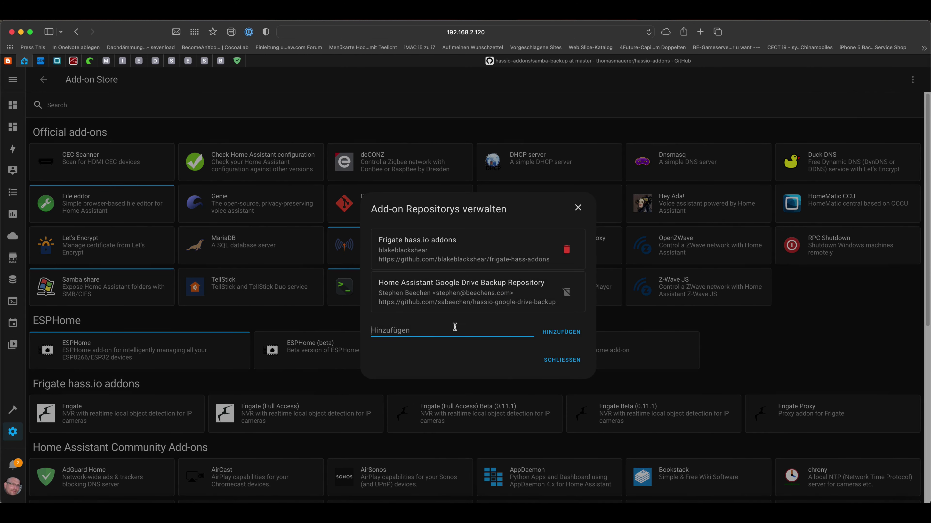
# Switch to the Samba Backup page on GitHub and copy the hassio-addons repository URL from the README's installation instructions
pyautogui.click(393, 58)
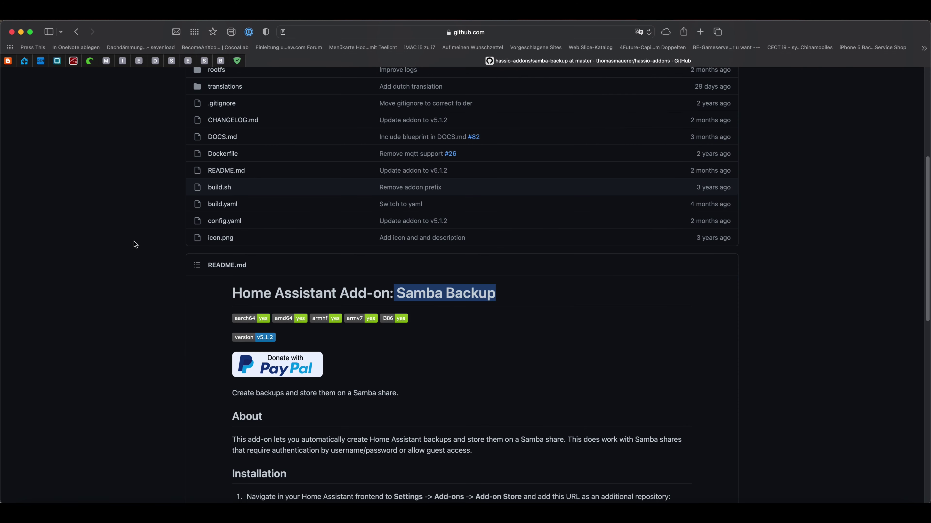
pyautogui.scroll(-5, 134, 242)
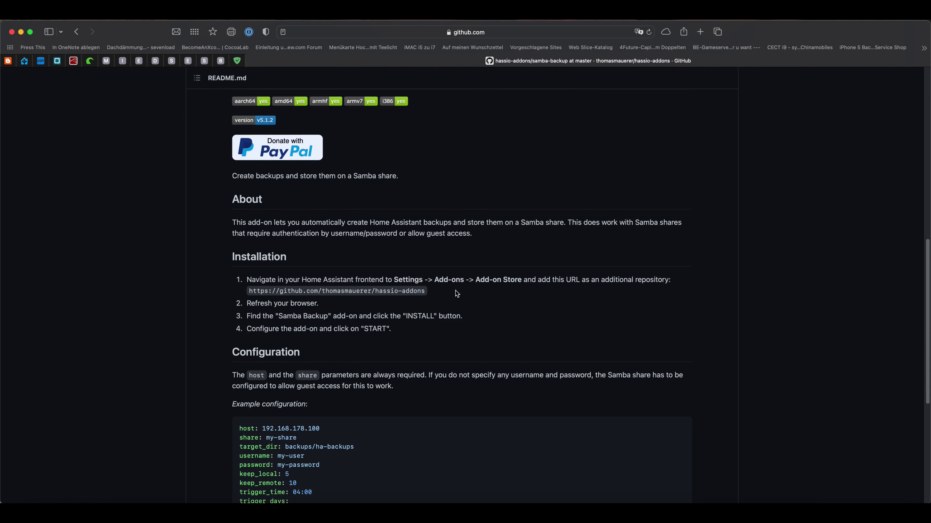
pyautogui.moveTo(427, 292); pyautogui.dragTo(250, 294)
pyautogui.press('super+c')
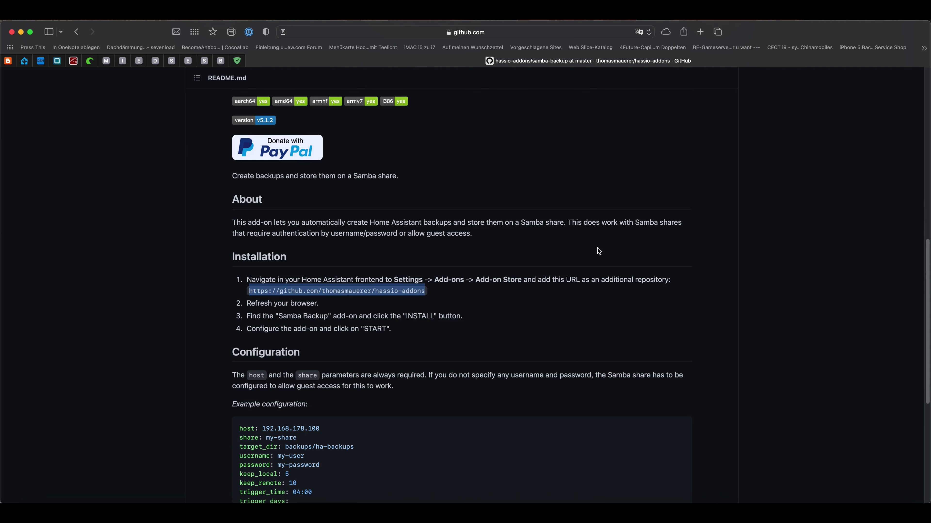
# Return to Home Assistant, add the copied hassio-addons URL as an add-on repository, and close the repository dialog
pyautogui.click(24, 61)
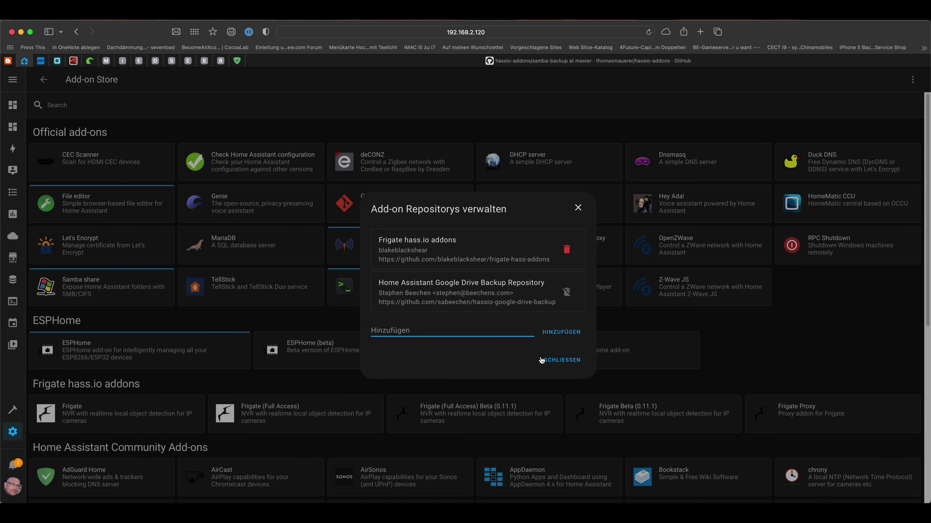
pyautogui.press('super+v')
pyautogui.press('Return')
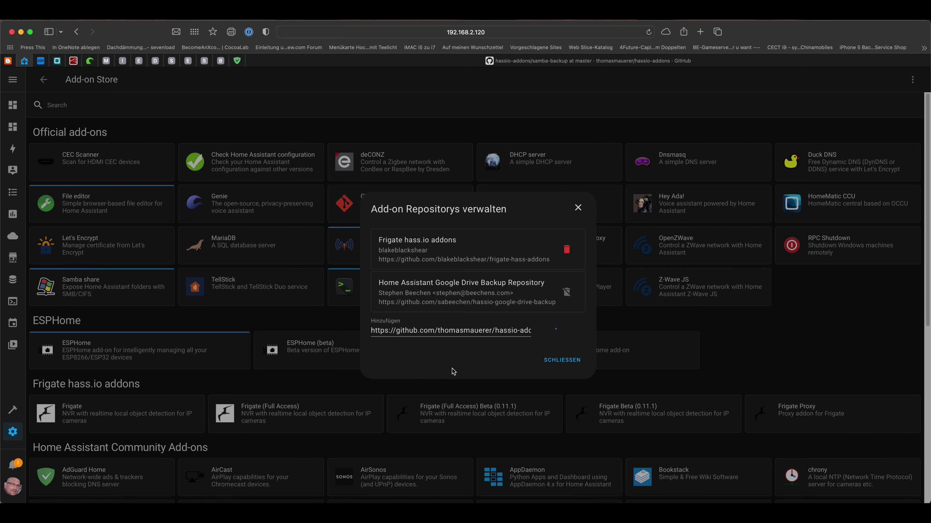
pyautogui.click(565, 382)
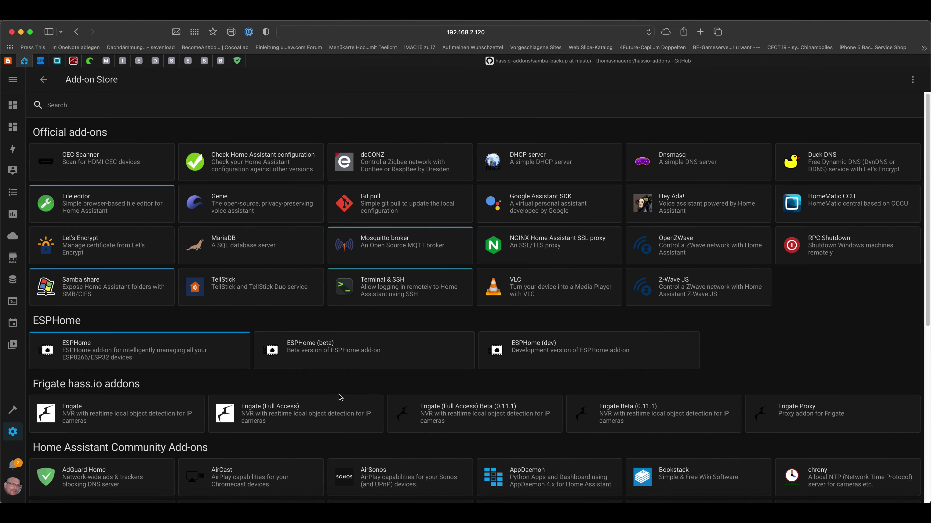
# Reload the add-on store and install the Samba Backup add-on from Tom's Home Assistant Add-ons
pyautogui.click(648, 32)
pyautogui.scroll(-15, 586, 217)
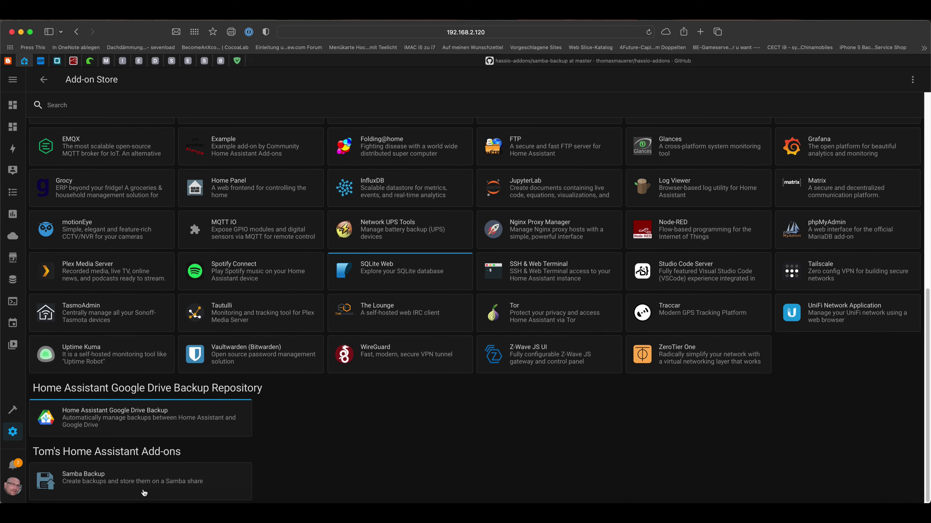
pyautogui.click(242, 478)
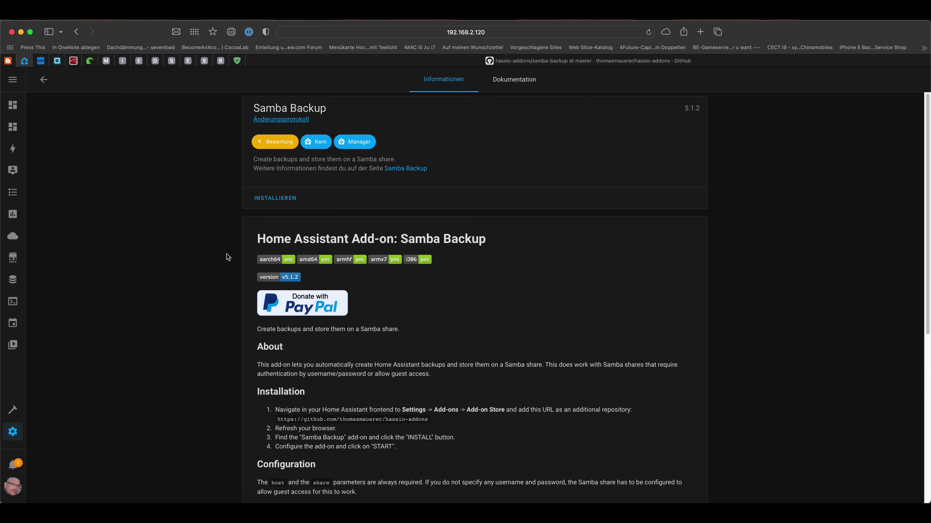
pyautogui.click(280, 199)
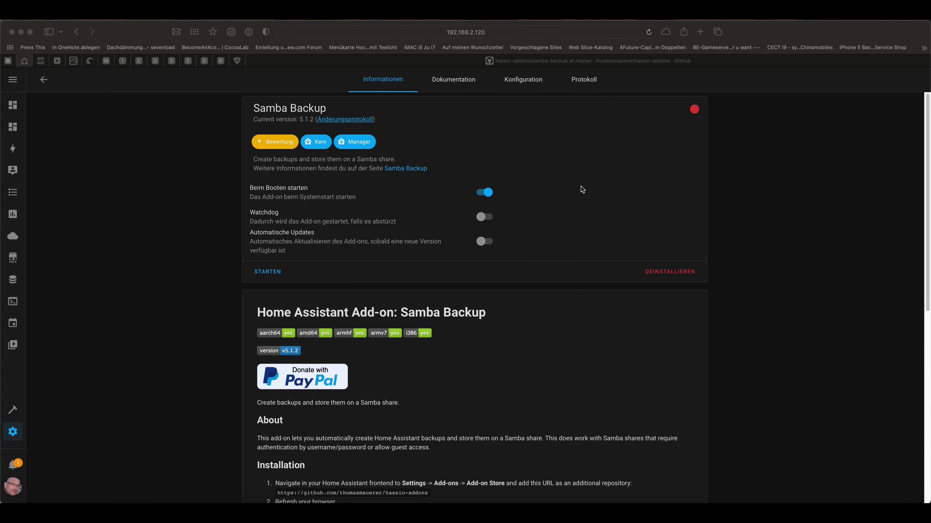
# Open the Samba Backup add-on's configuration options for editing as YAML
pyautogui.click(524, 81)
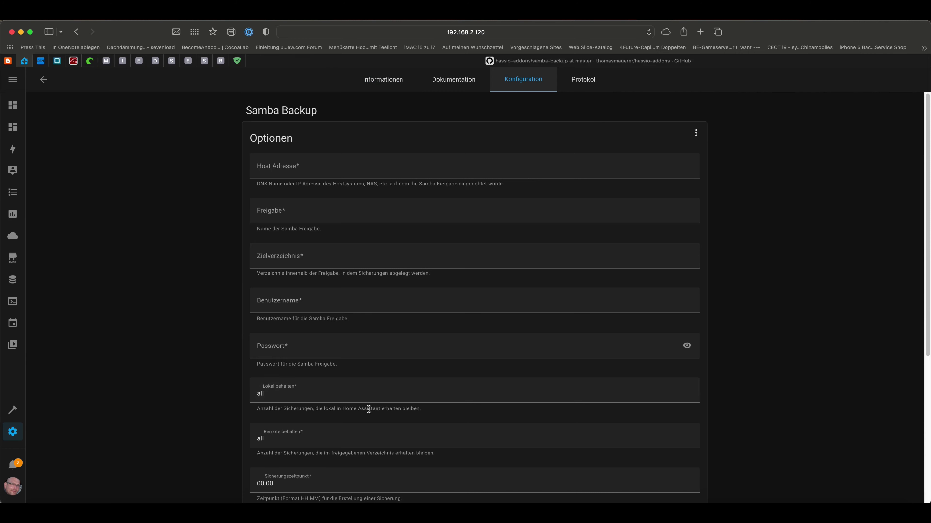
pyautogui.scroll(-1, 189, 330)
pyautogui.scroll(-6, 189, 330)
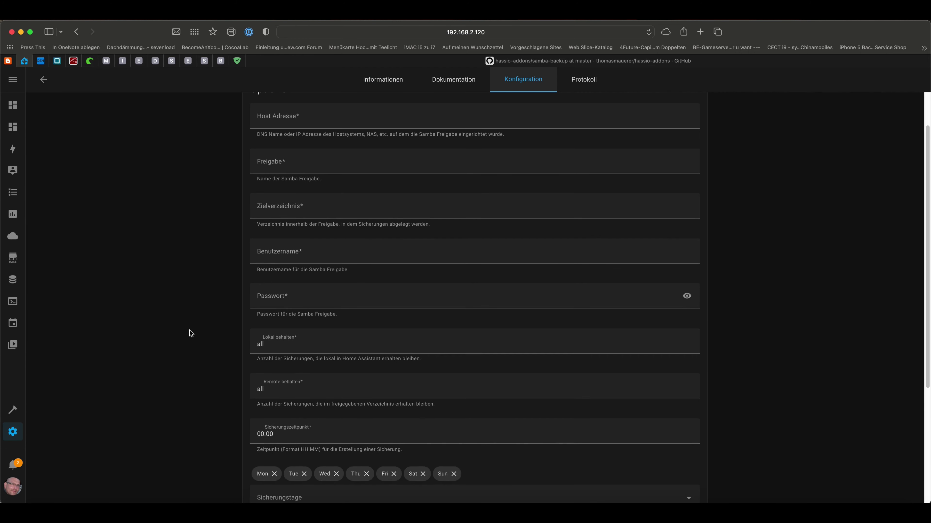
pyautogui.scroll(6, 191, 318)
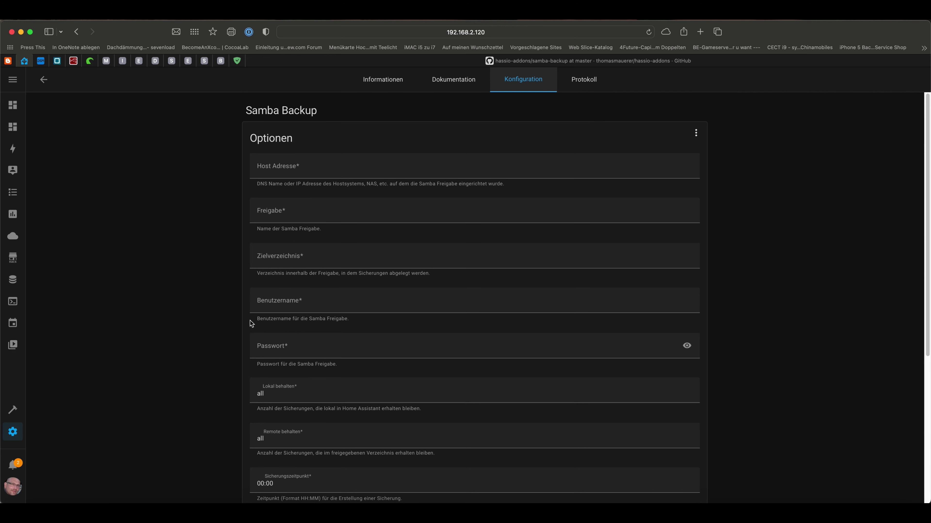
pyautogui.click(696, 133)
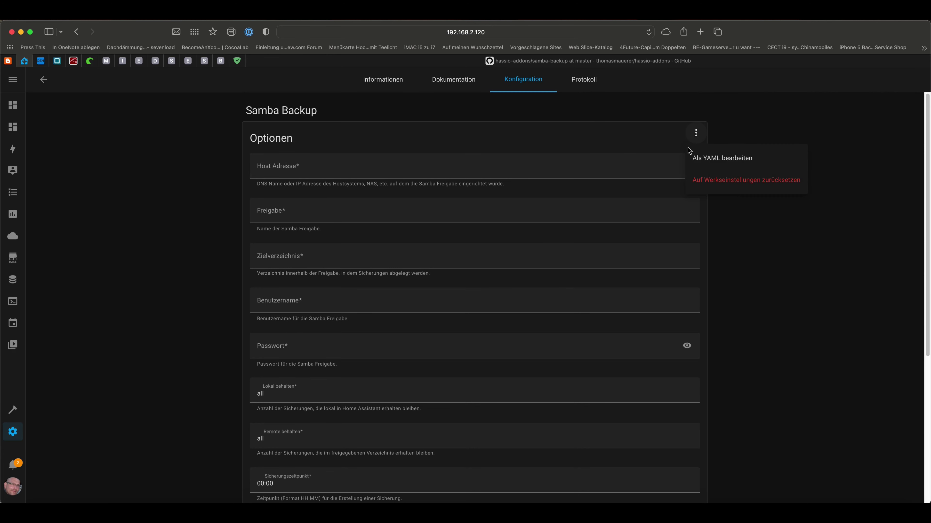
pyautogui.click(712, 164)
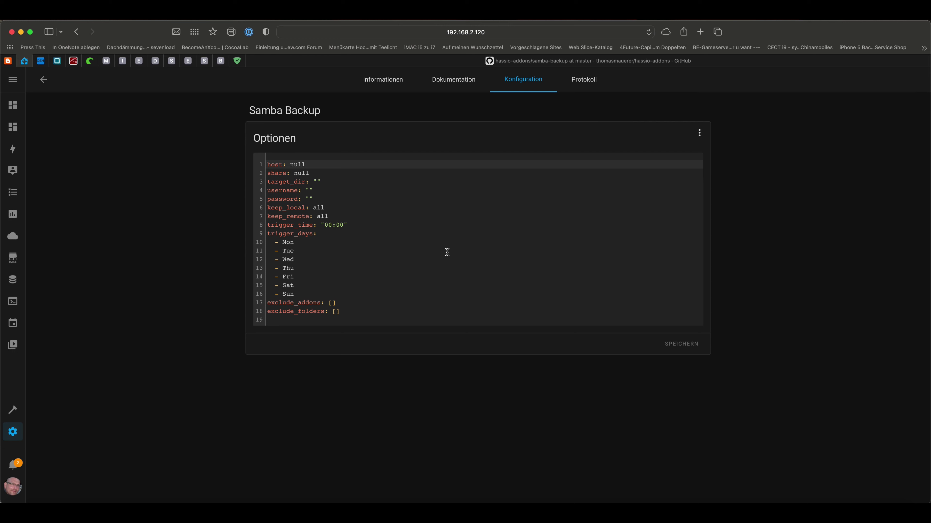
# Set the host to 192.168.2.138 and the share to HA-Backups in the YAML options
pyautogui.moveTo(311, 164); pyautogui.dragTo(292, 164)
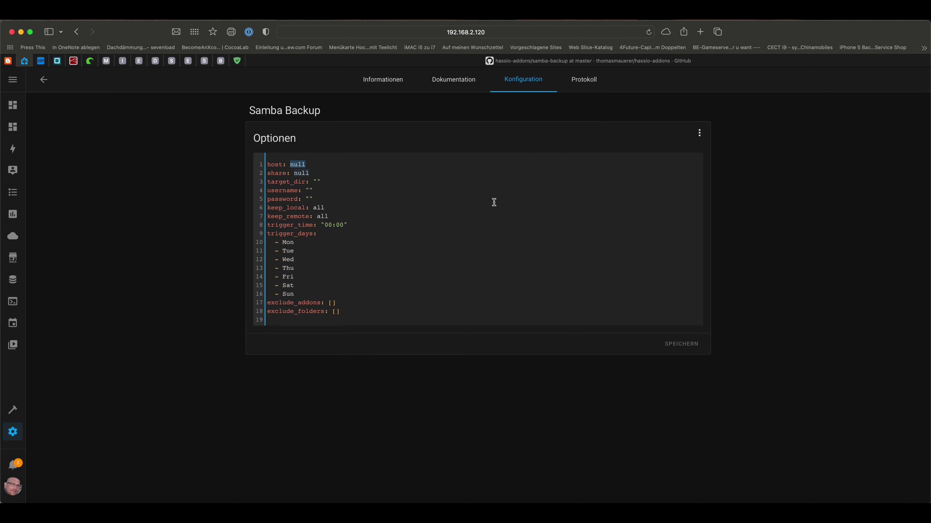
pyautogui.write('192')
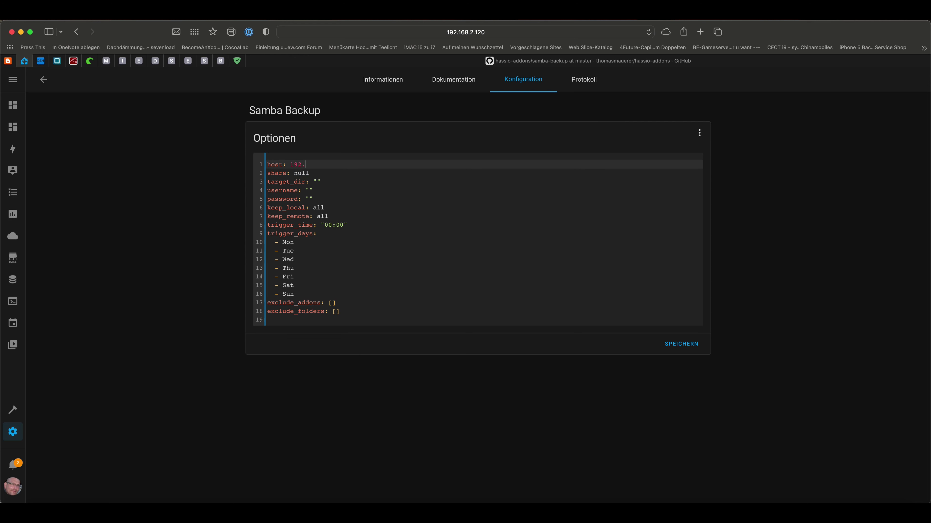
pyautogui.write('.168.2.138')
pyautogui.click(317, 173)
pyautogui.doubleClick(298, 173)
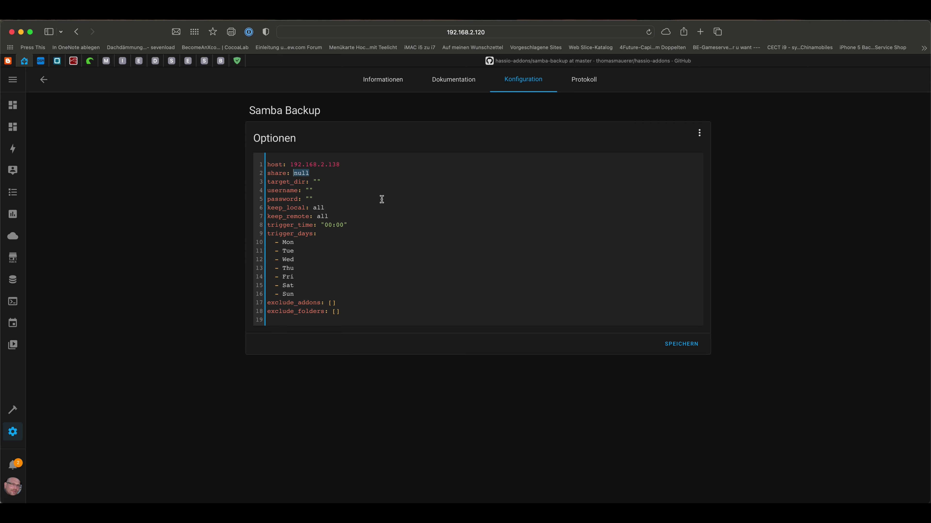
pyautogui.write('HA')
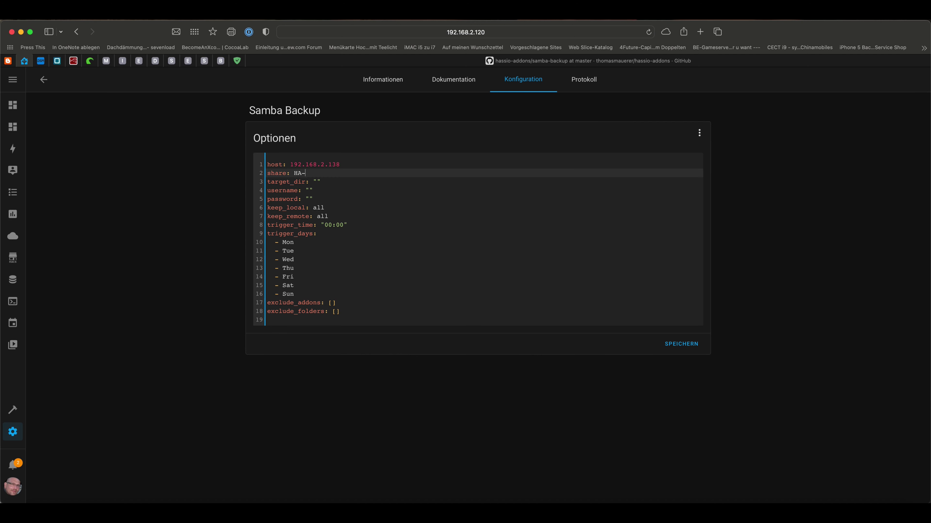
pyautogui.write('-Backups')
# Leave target_dir empty, set username to ha_backup, enter the account password, and set keep_local to 3 and keep_remote to 10
pyautogui.click(312, 184)
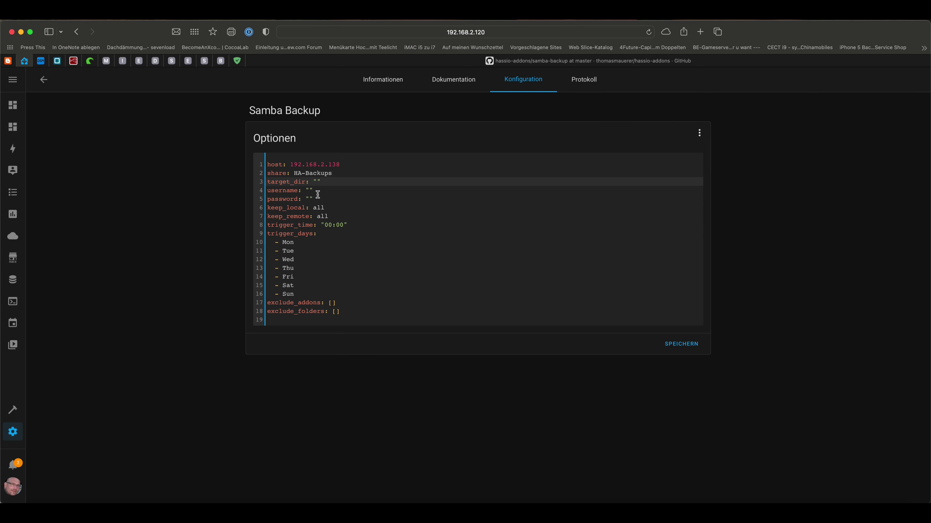
pyautogui.click(310, 191)
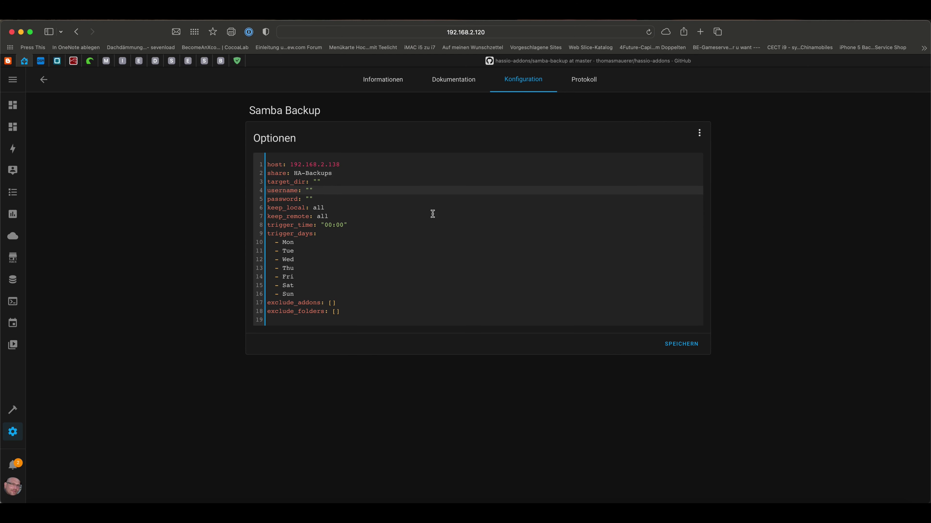
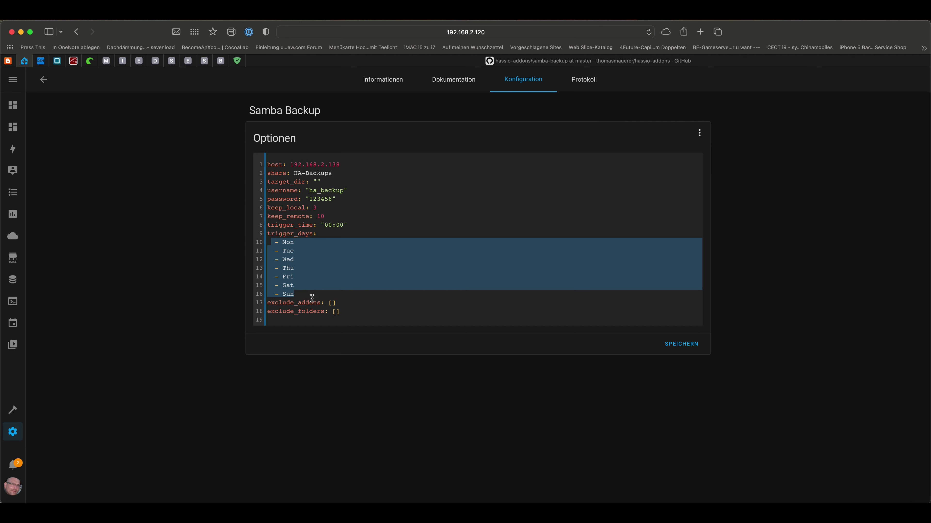
# Keep all seven trigger days, save the Samba Backup configuration, and start the add-on
pyautogui.click(302, 286)
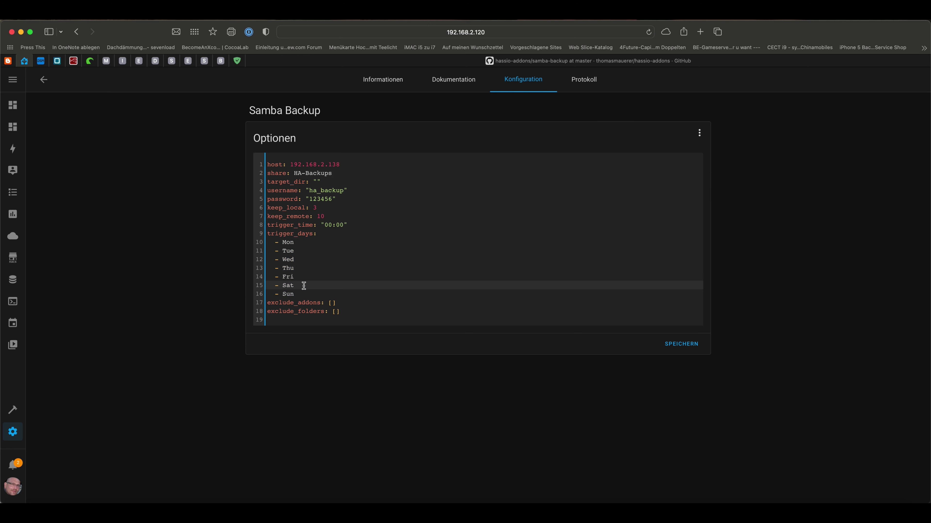
pyautogui.moveTo(304, 286); pyautogui.dragTo(264, 245)
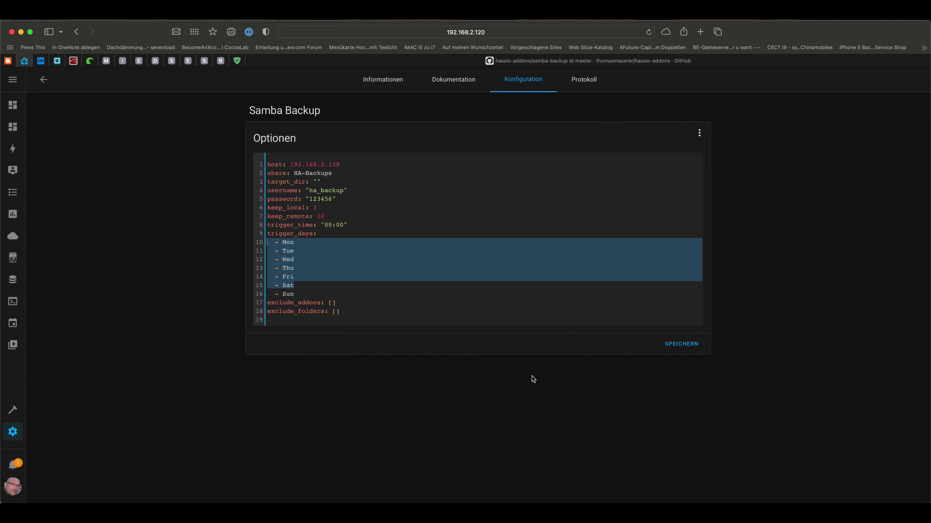
pyautogui.click(679, 346)
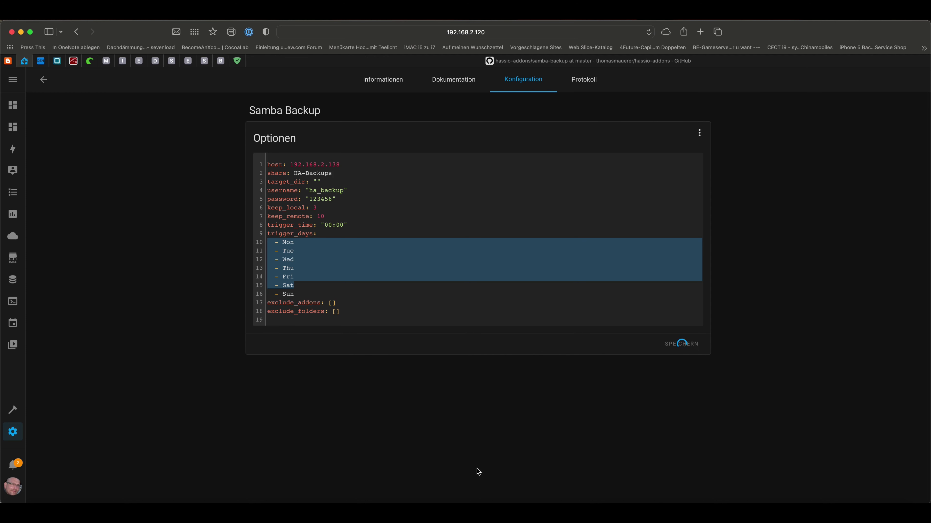
pyautogui.click(385, 87)
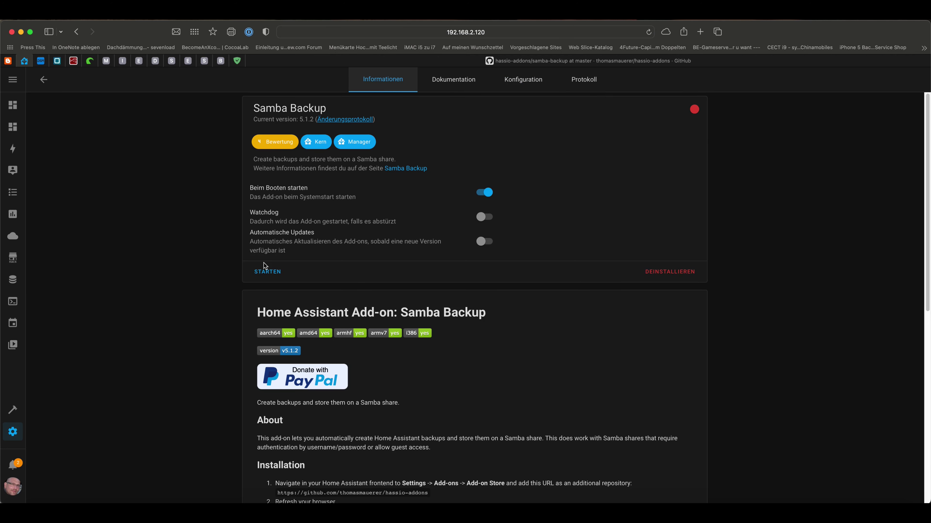
pyautogui.click(266, 272)
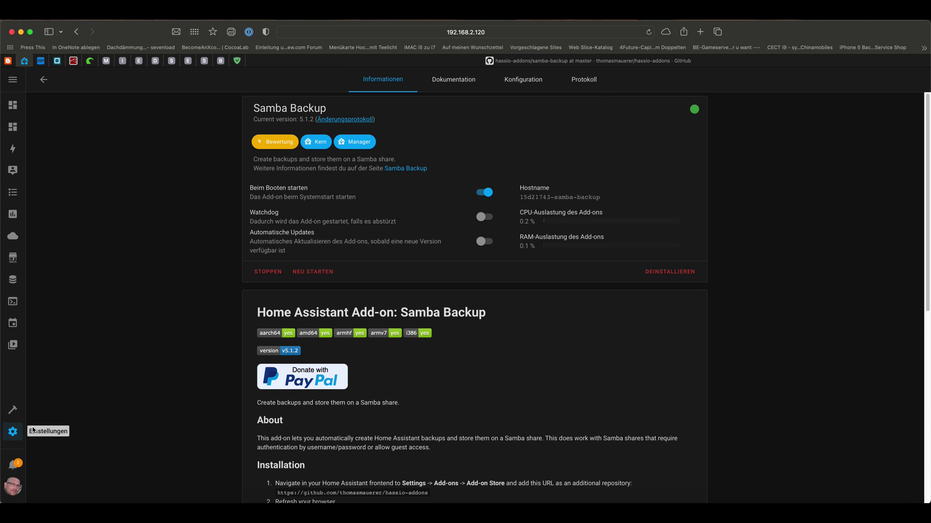
# Filter the current entity states for samba in the developer tools and examine the Samba Backup sensor's attributes
pyautogui.click(14, 410)
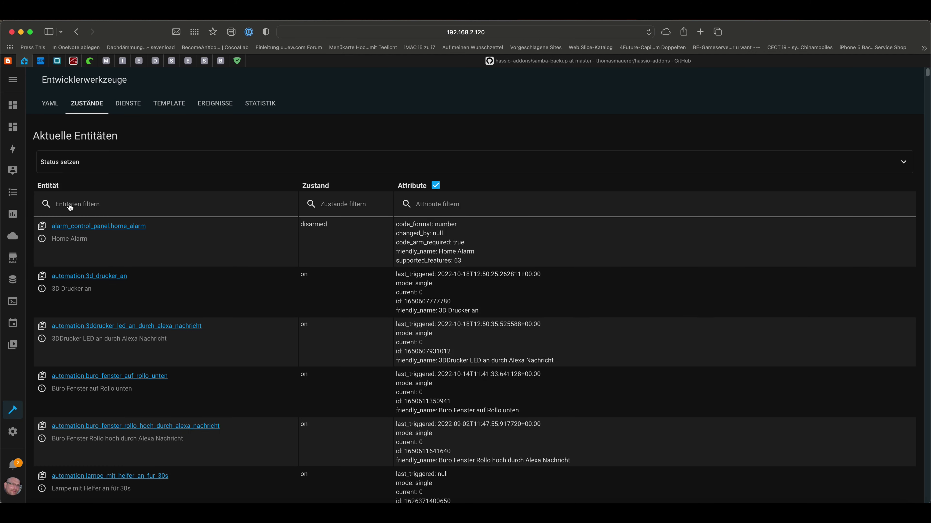
pyautogui.click(98, 204)
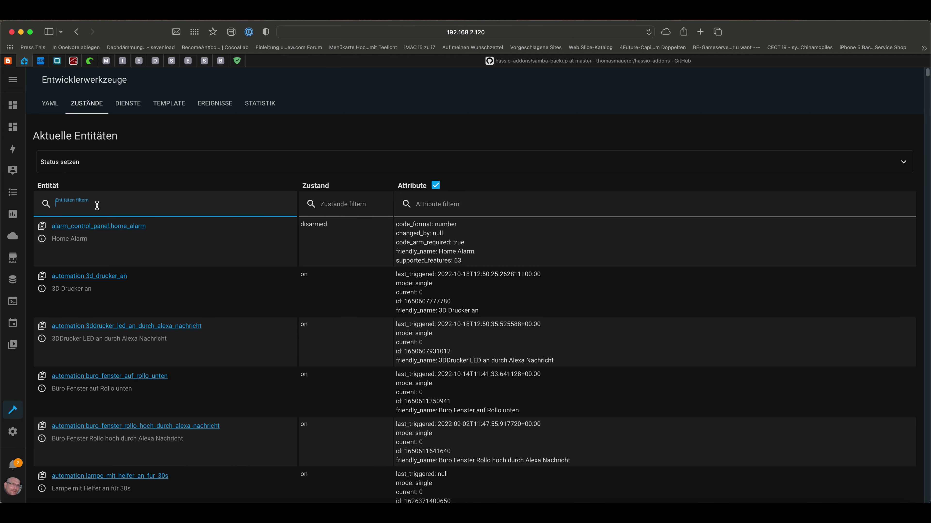
pyautogui.write('samba')
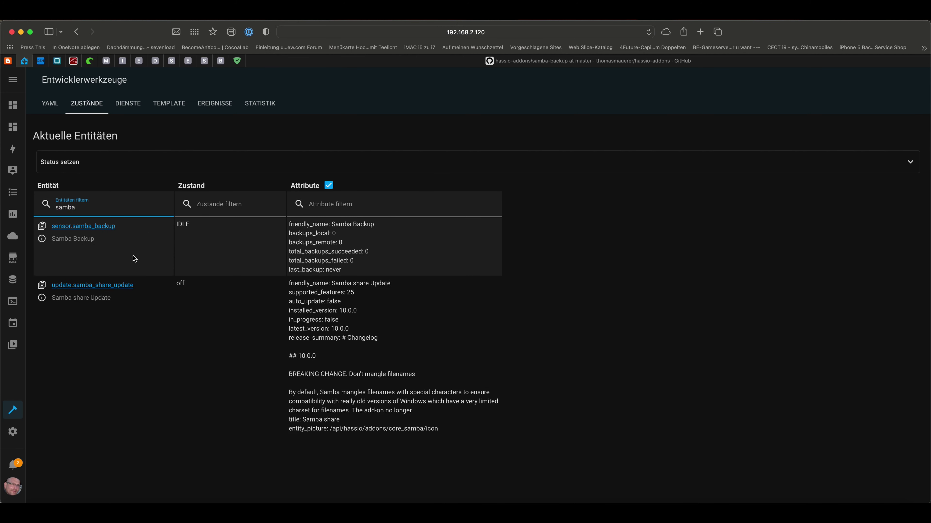
pyautogui.click(41, 240)
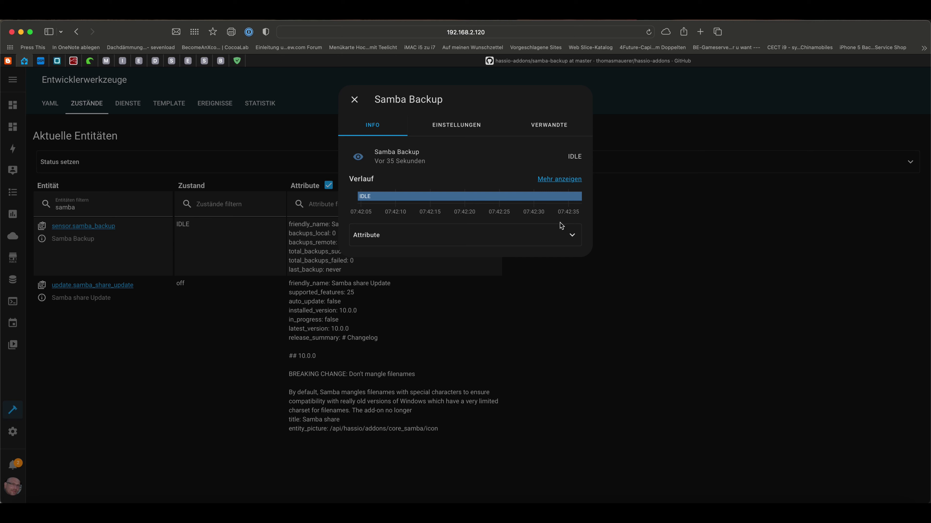
pyautogui.click(579, 236)
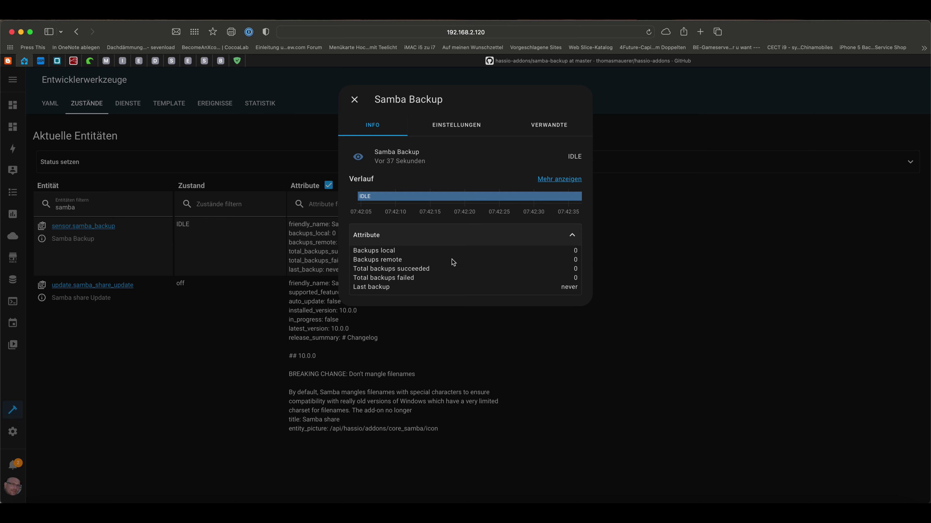
pyautogui.moveTo(398, 252); pyautogui.dragTo(350, 253)
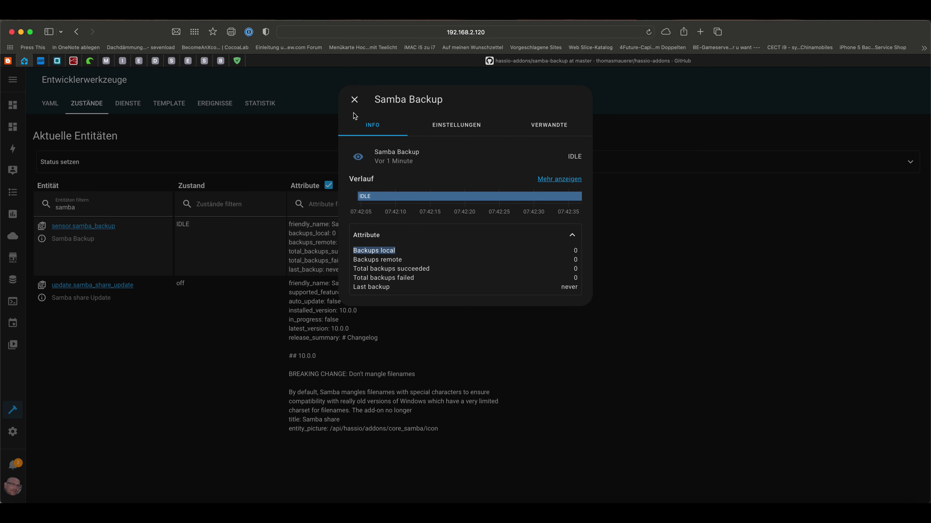
pyautogui.click(354, 100)
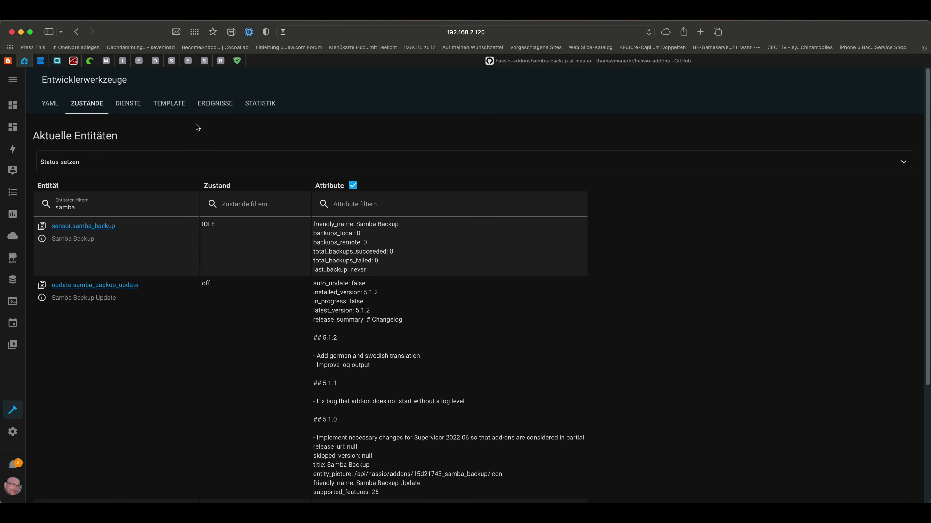
# Choose the service "Home Assistant Supervisor: Write data to add-on stdin" in the developer tools
pyautogui.click(131, 107)
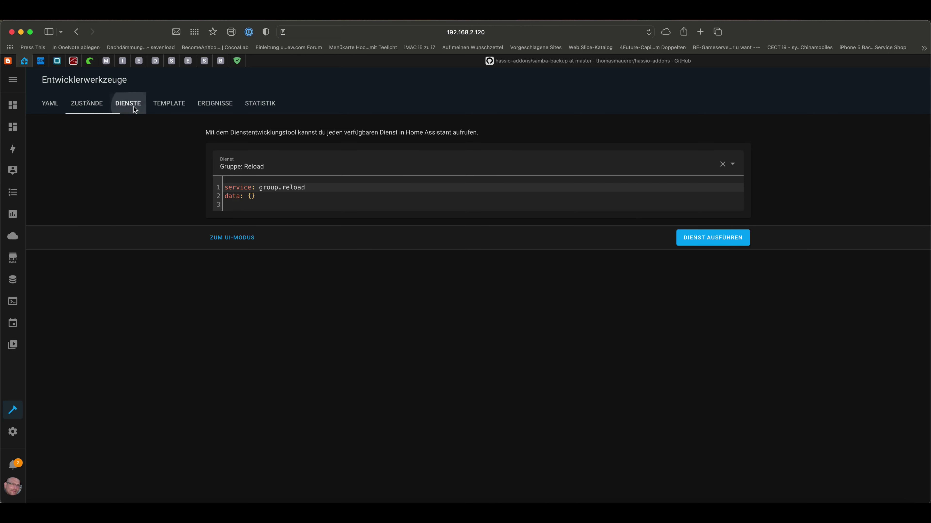
pyautogui.click(291, 167)
pyautogui.press('super+a')
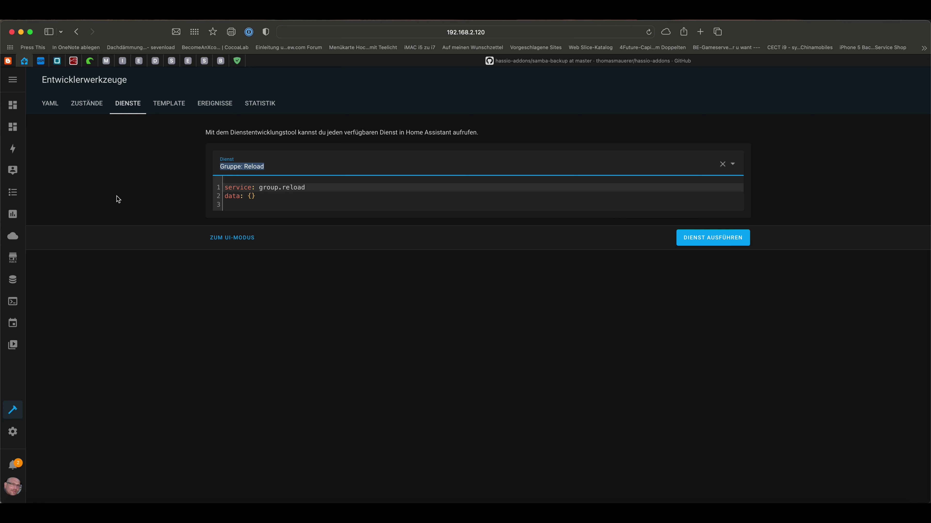
pyautogui.write('st')
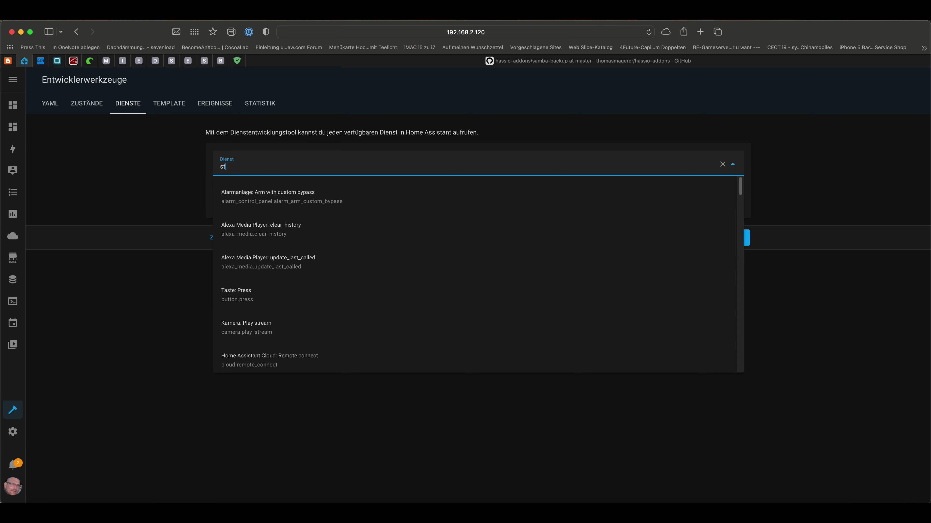
pyautogui.write('d')
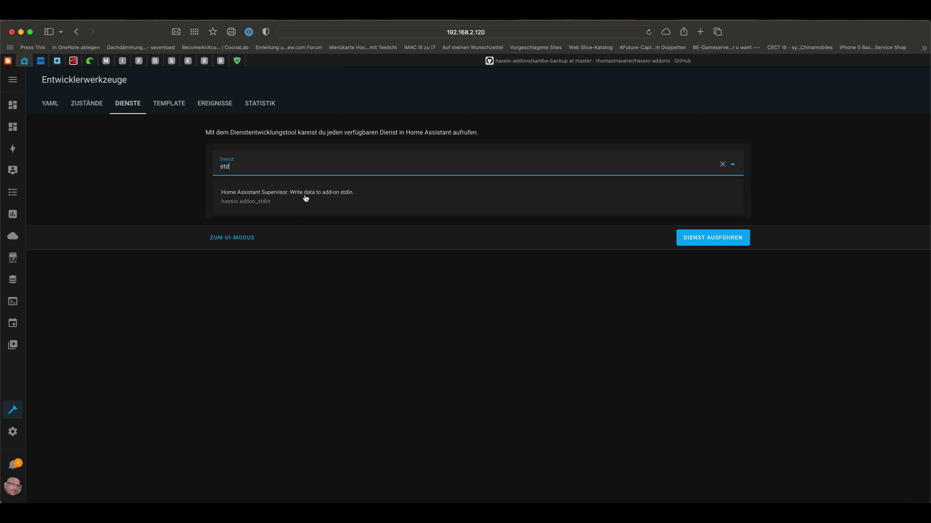
pyautogui.click(342, 199)
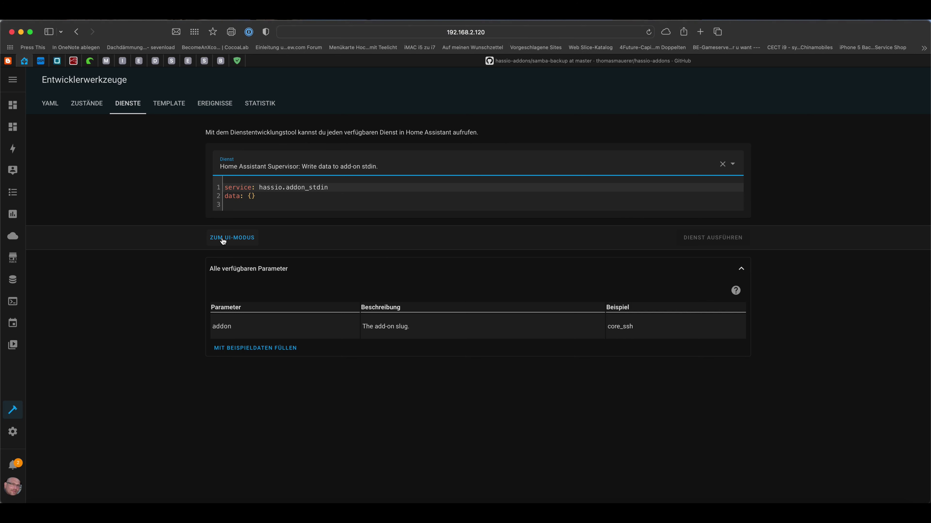
# Select Samba Backup as the service call's add-on in UI mode
pyautogui.click(239, 238)
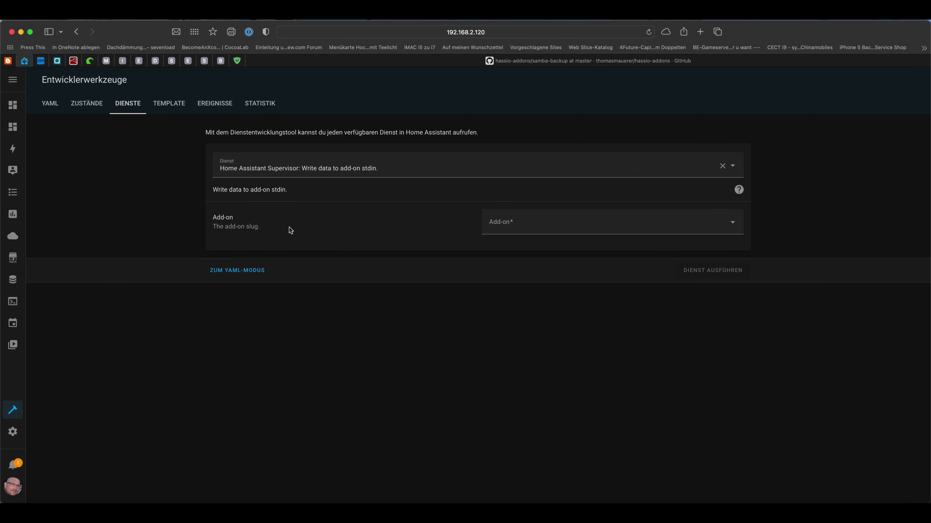
pyautogui.click(732, 223)
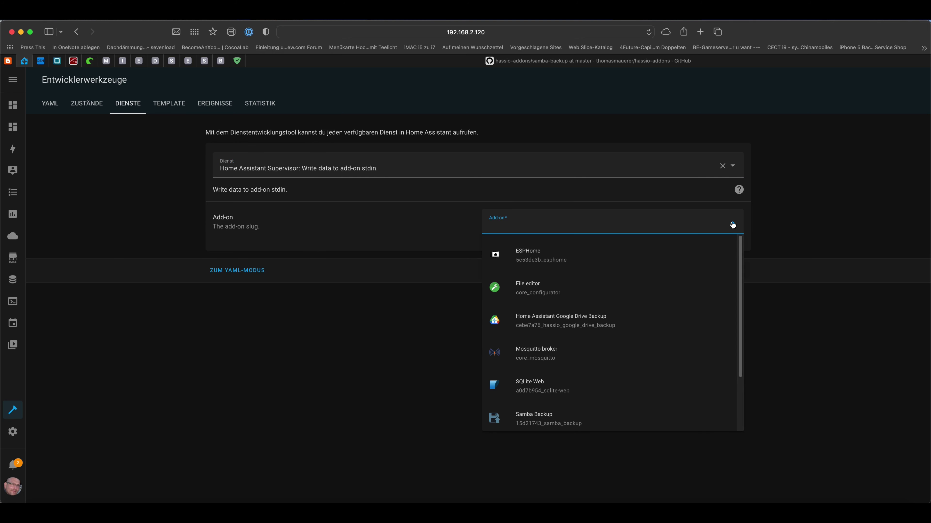
pyautogui.write('sa')
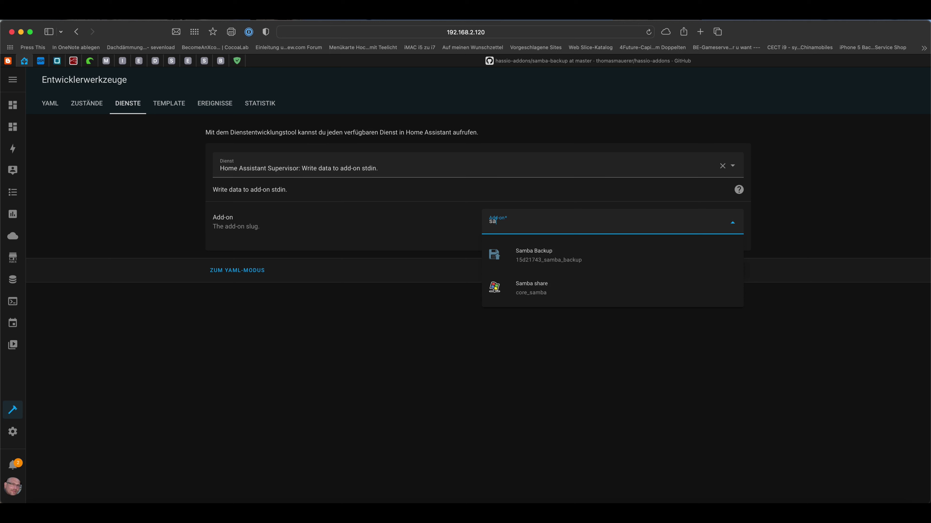
pyautogui.click(537, 266)
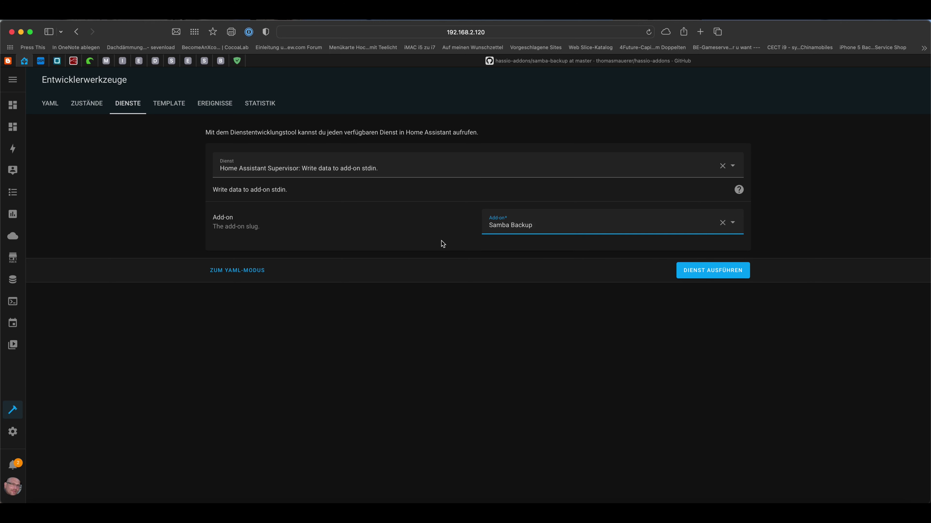
# Add the line "input: trigger" below the add-on slug in the service call's YAML
pyautogui.click(245, 271)
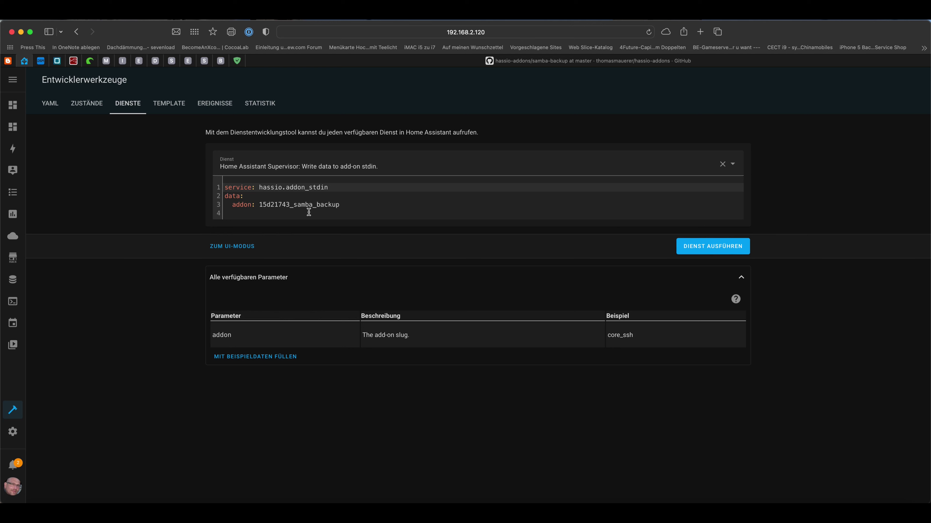
pyautogui.click(350, 206)
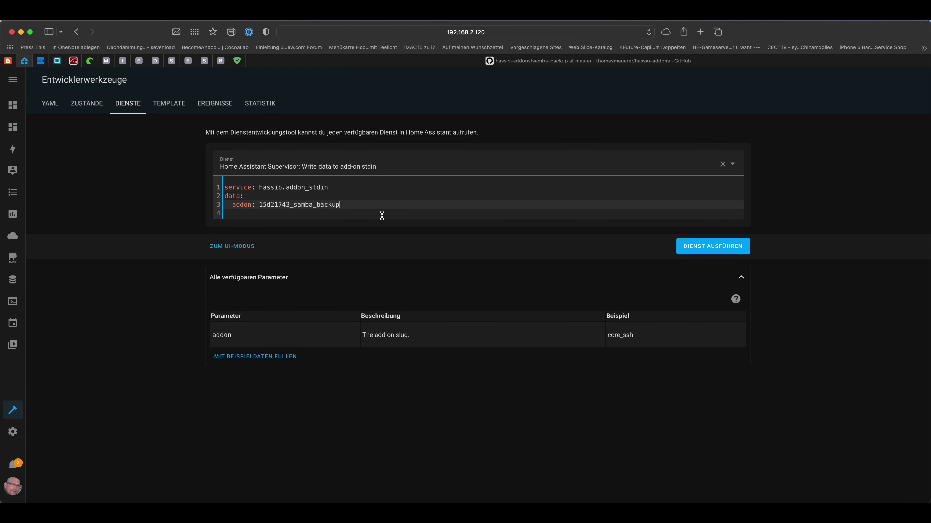
pyautogui.press('Return')
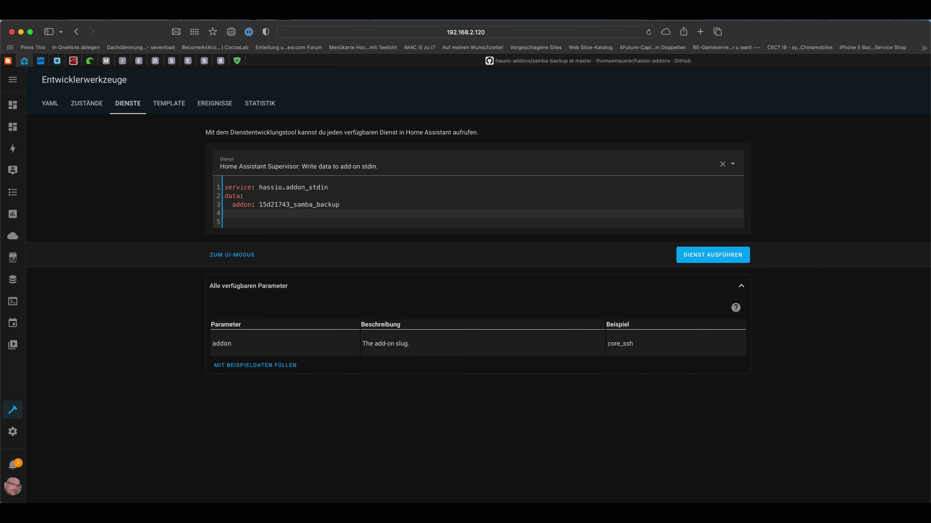
pyautogui.write('input: trigger')
# Switch to the samba-backup repository on GitHub and look up the reset-counter and manual trigger scripts in DOCS.md
pyautogui.click(520, 58)
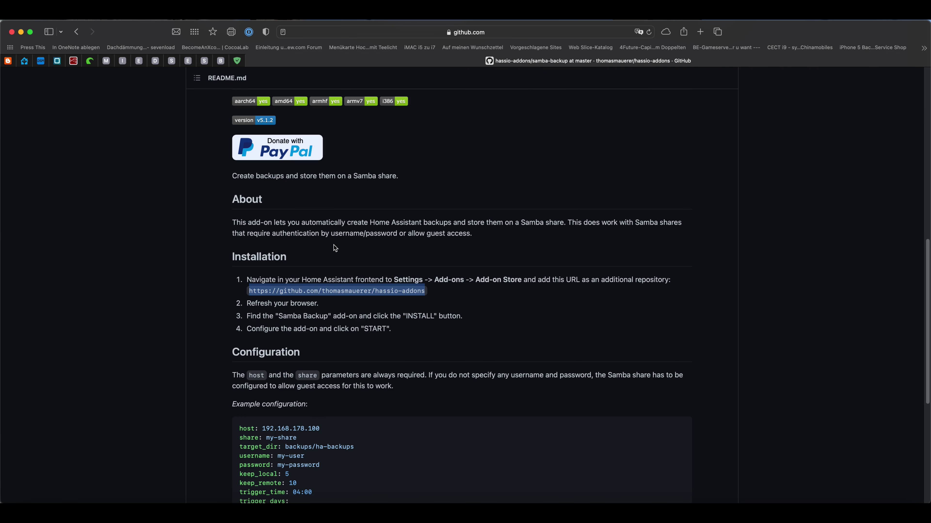
pyautogui.scroll(5, 333, 247)
pyautogui.scroll(3, 334, 246)
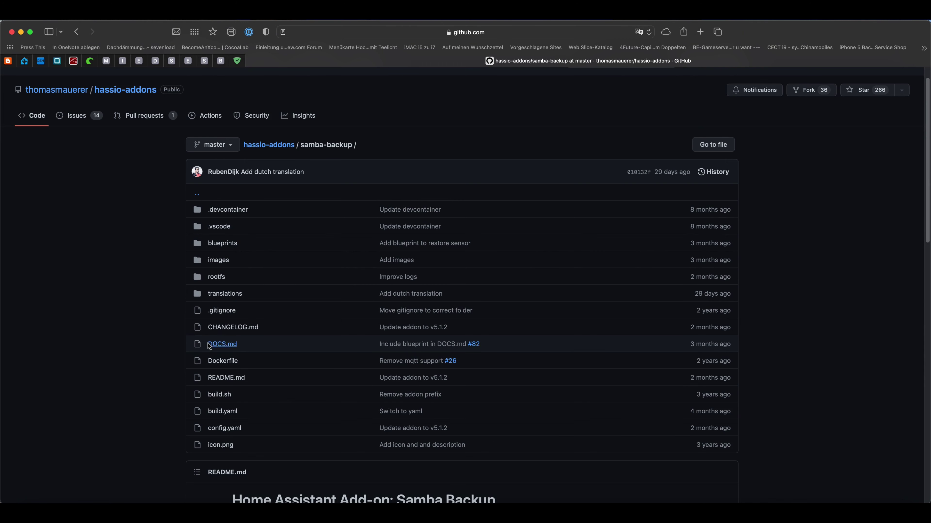
pyautogui.click(222, 345)
pyautogui.scroll(-10, 352, 359)
pyautogui.scroll(-10, 351, 360)
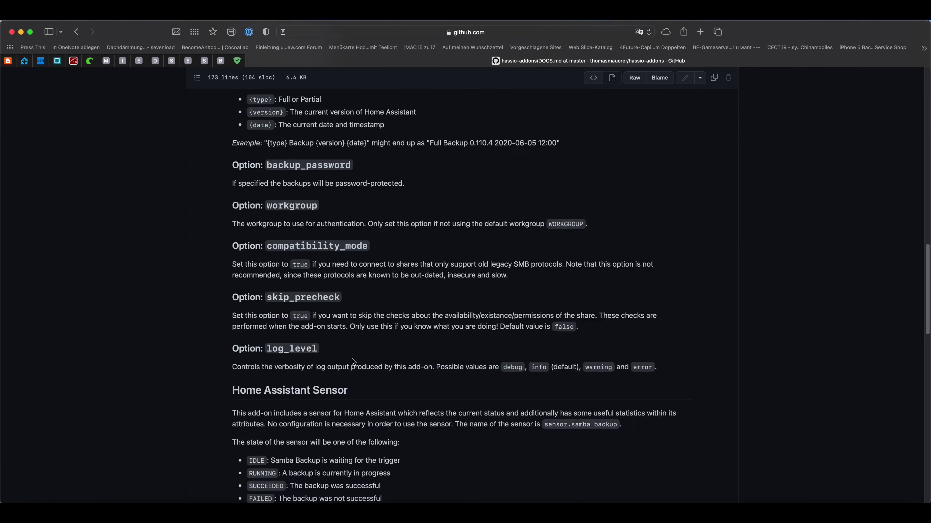
pyautogui.scroll(-7, 353, 362)
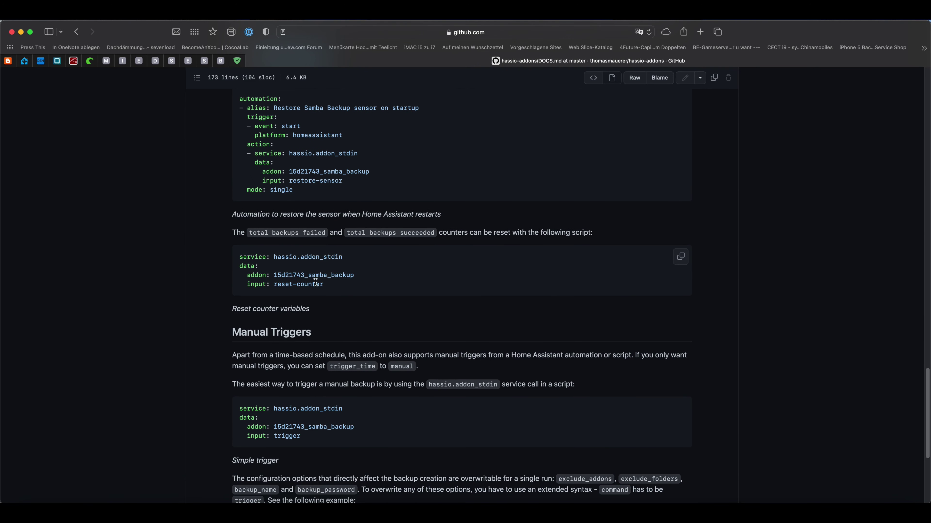
pyautogui.moveTo(323, 284); pyautogui.dragTo(234, 257)
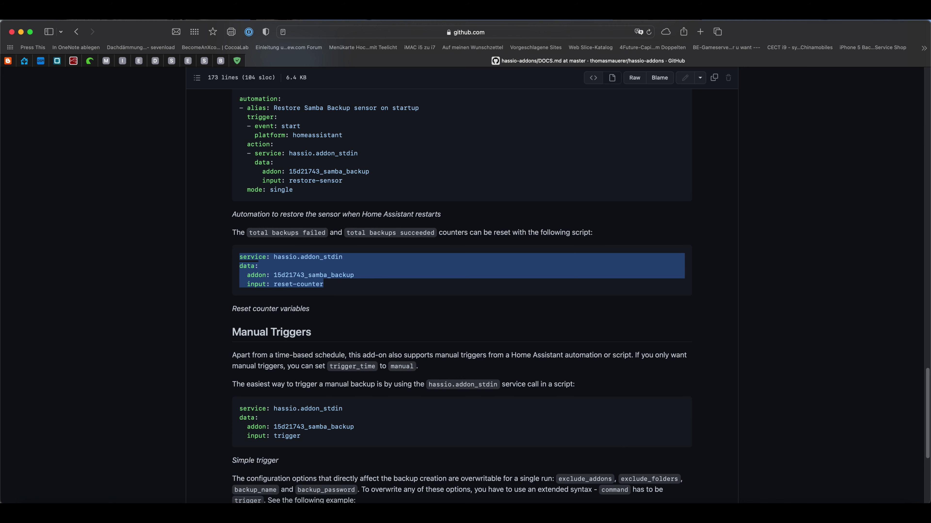
# Return to Home Assistant, run the Samba Backup trigger service, and check the entity states with the filter samb
pyautogui.click(24, 63)
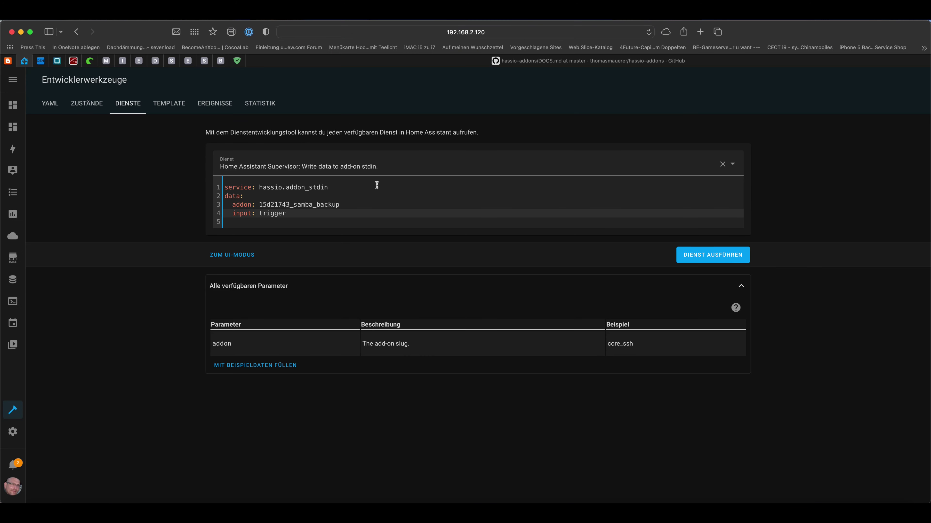
pyautogui.click(713, 259)
pyautogui.click(86, 106)
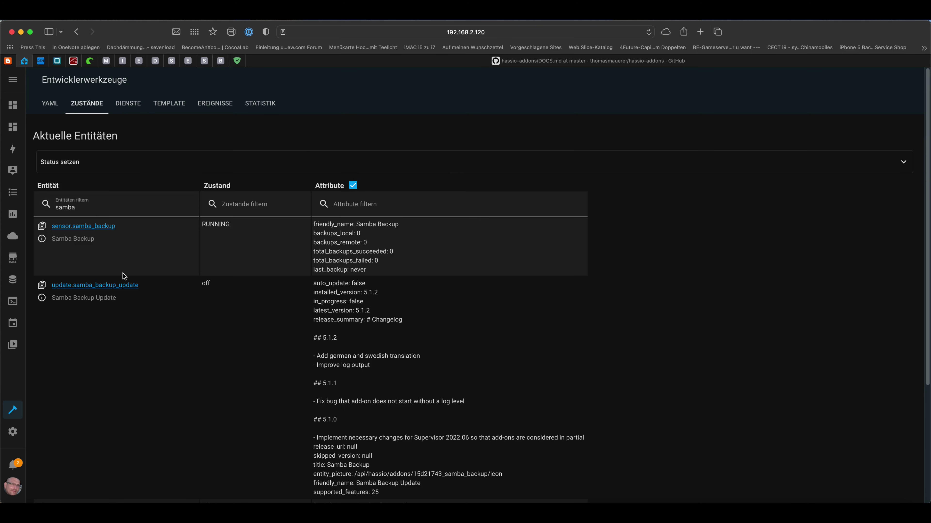
pyautogui.press('BackSpace')
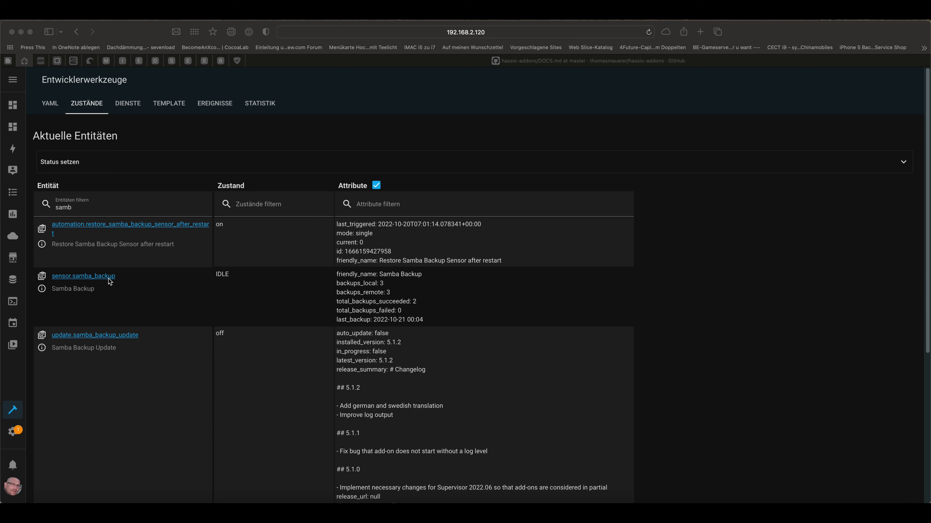
# Run the Samba Backup trigger service once more and go back to the entity states
pyautogui.click(132, 108)
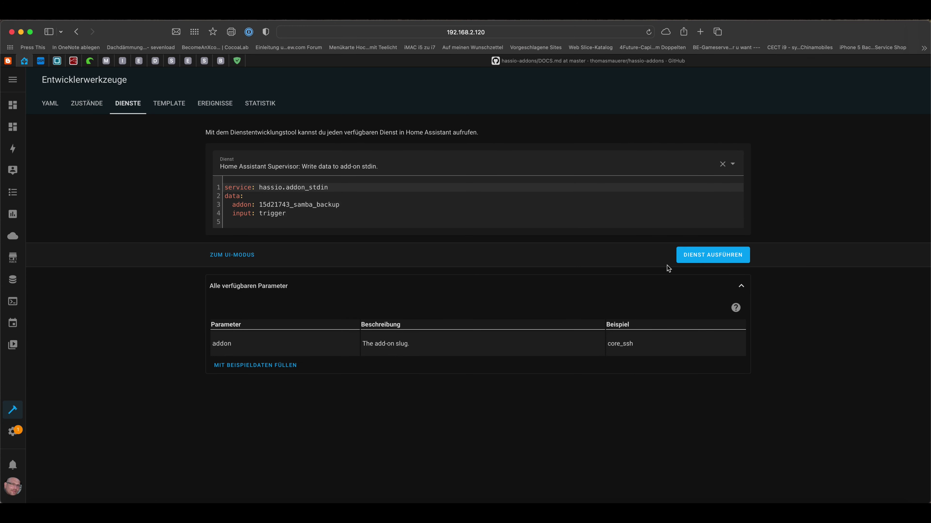
pyautogui.click(705, 257)
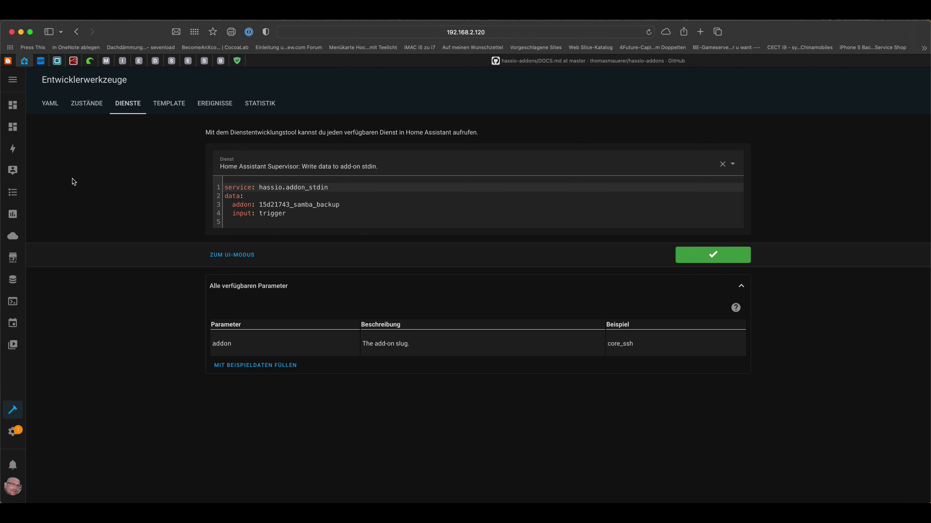
pyautogui.click(85, 108)
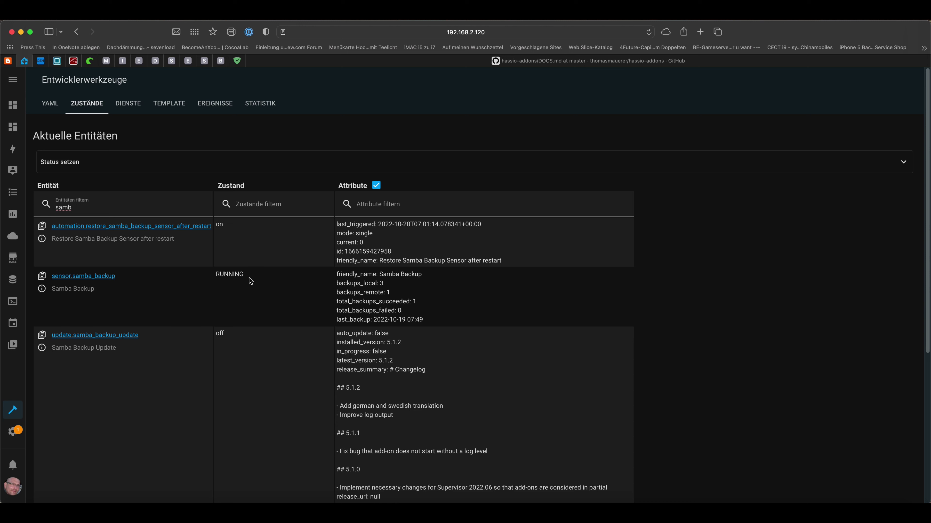
# Examine the state and the local and remote backup counts of sensor.samba_backup
pyautogui.moveTo(249, 276); pyautogui.dragTo(215, 275)
pyautogui.moveTo(386, 283); pyautogui.dragTo(378, 284)
pyautogui.moveTo(391, 292); pyautogui.dragTo(382, 293)
pyautogui.click(424, 301)
pyautogui.moveTo(249, 278); pyautogui.dragTo(215, 276)
pyautogui.click(18, 501)
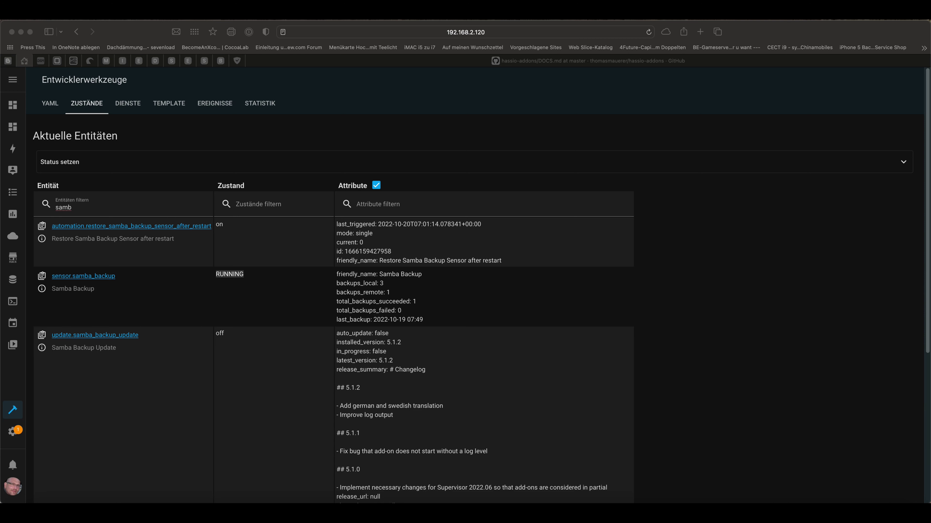
# Inspect the HA-Backups folder in File Station on the Synology NAS and return to the Home Assistant entity states
pyautogui.click(43, 63)
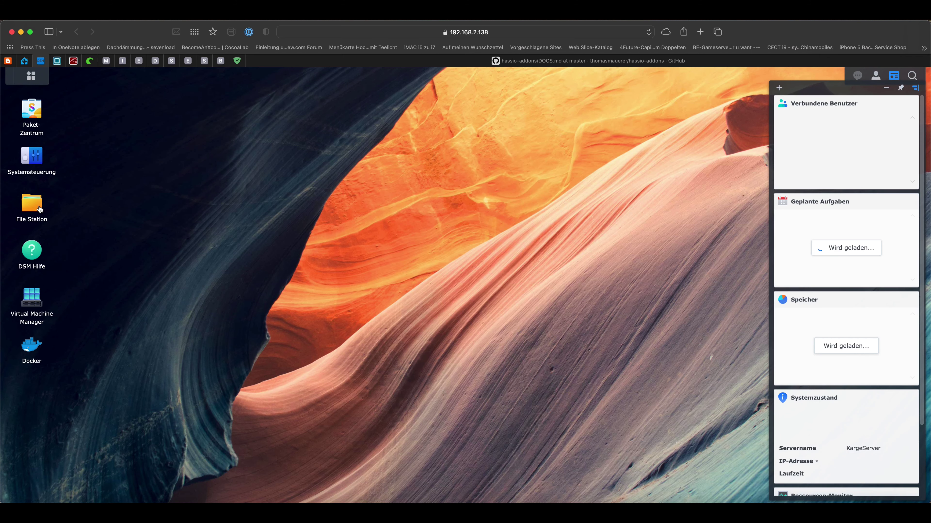
pyautogui.click(38, 207)
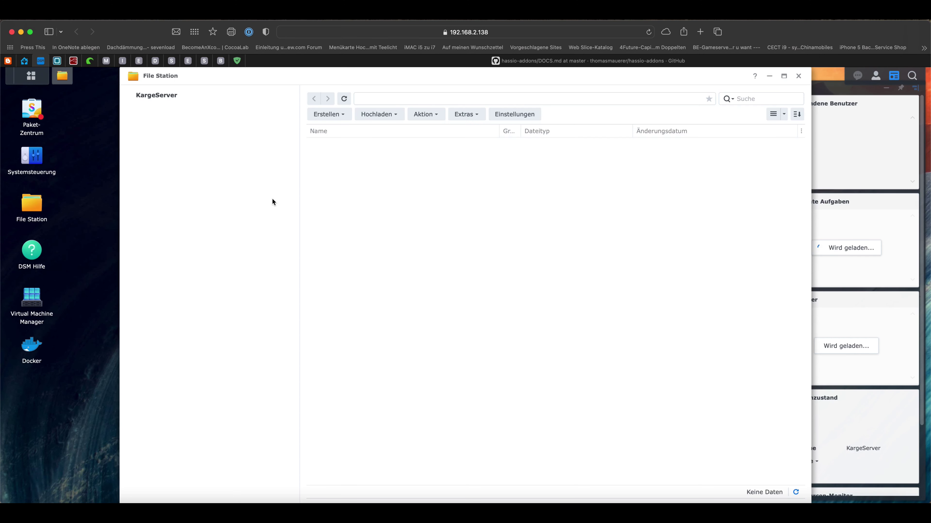
pyautogui.click(173, 185)
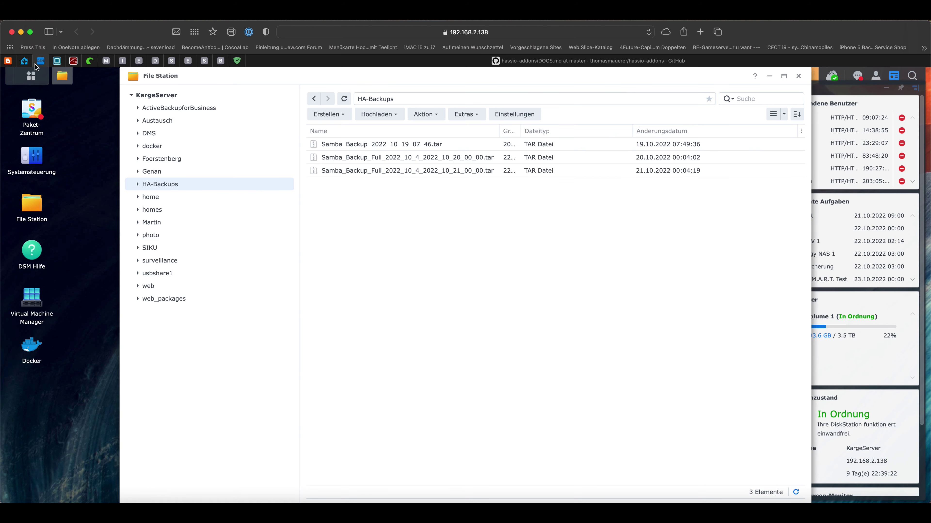
pyautogui.click(26, 61)
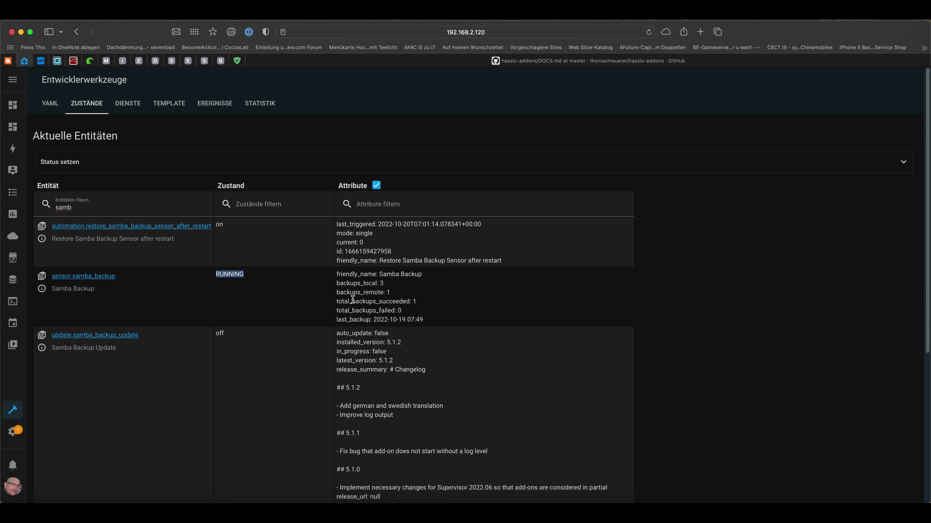
# Recheck the backup archives in the NAS folder HA-Backups, and switch back to the Home Assistant entity states
pyautogui.click(41, 61)
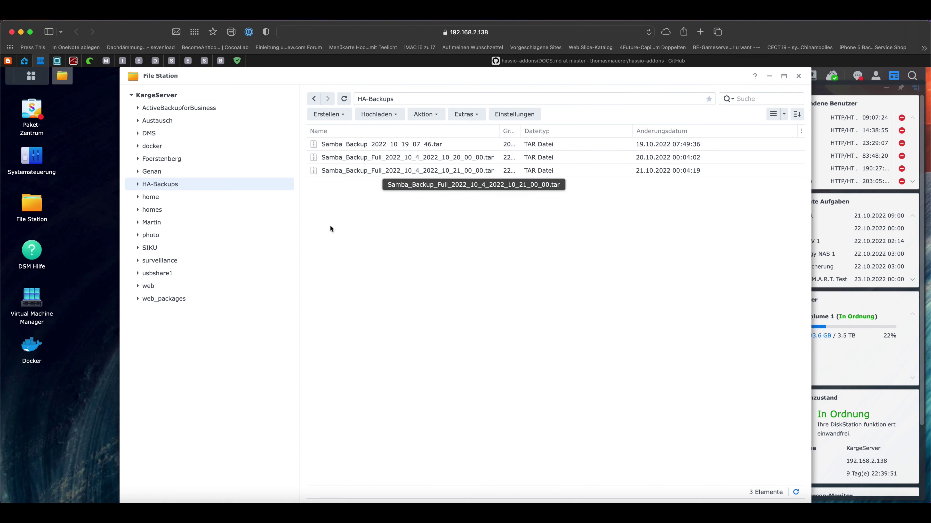
pyautogui.click(25, 62)
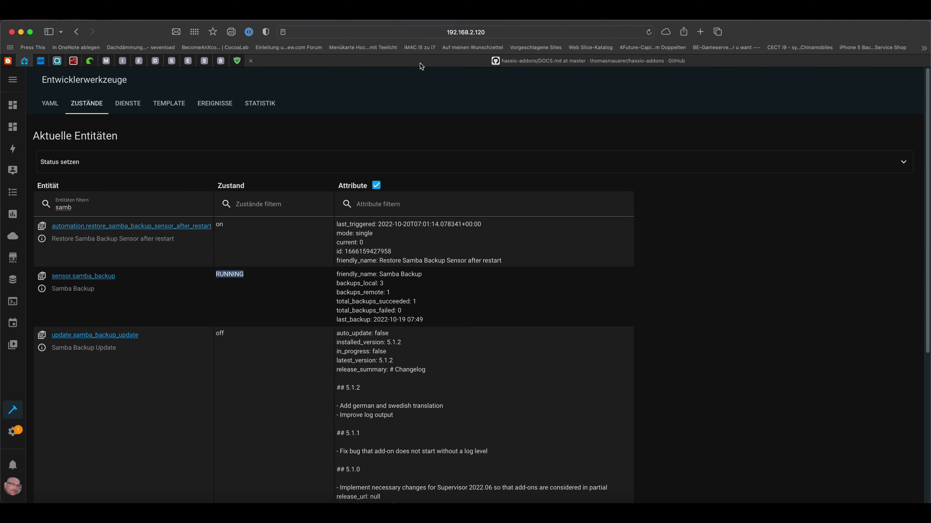
# Switch to the Samba Backup DOCS.md page on GitHub and review the add-on's configuration options
pyautogui.click(419, 63)
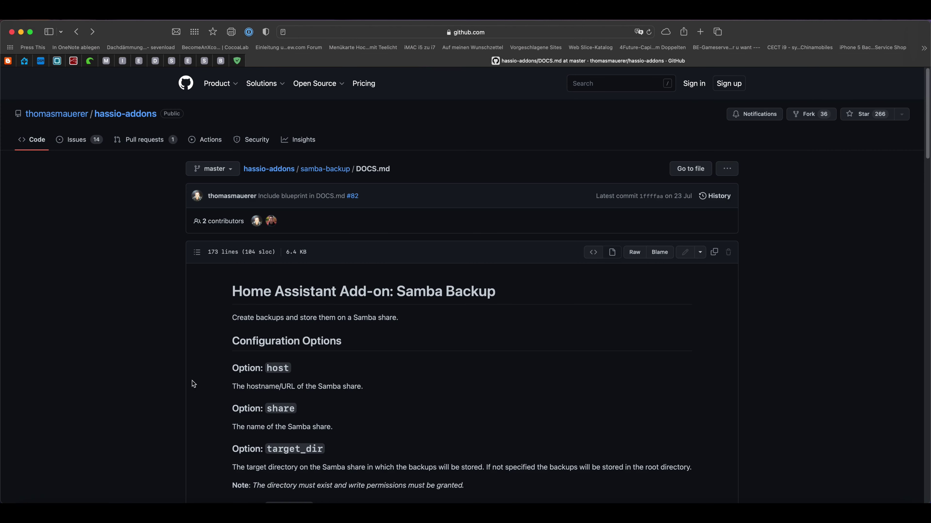
pyautogui.scroll(-10, 194, 377)
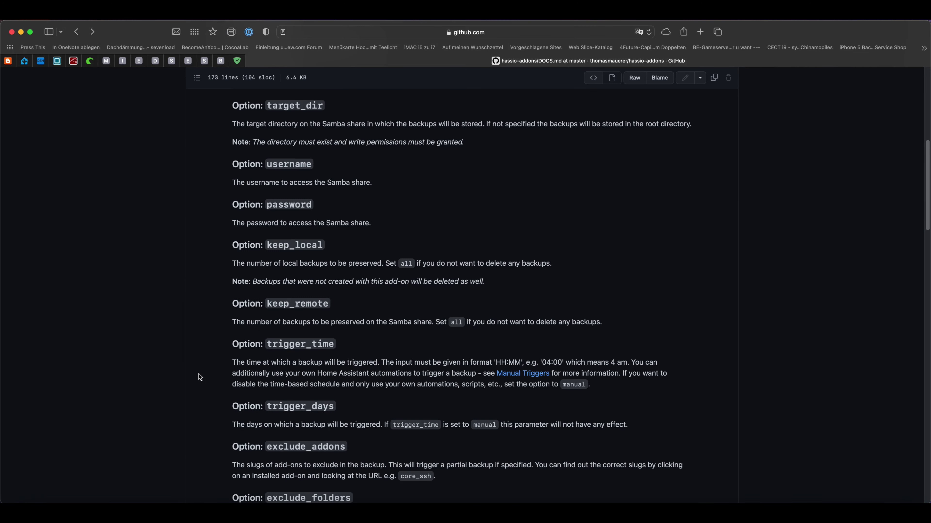
pyautogui.scroll(-5, 198, 374)
pyautogui.scroll(15, 199, 374)
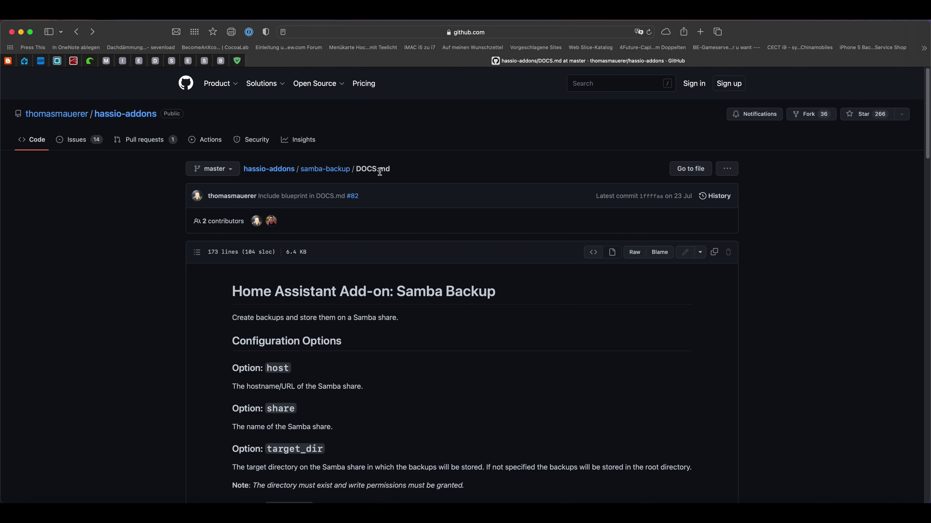
# Reopen DOCS.md from the repository's samba-backup folder and highlight the Home Assistant Sensor paragraph about the sensor's limitation after a restart
pyautogui.click(337, 171)
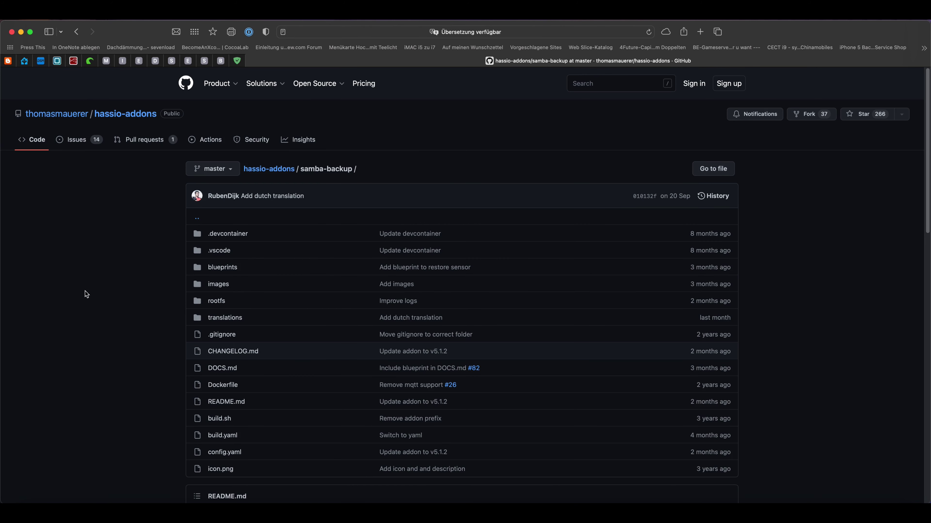
pyautogui.scroll(-5, 110, 290)
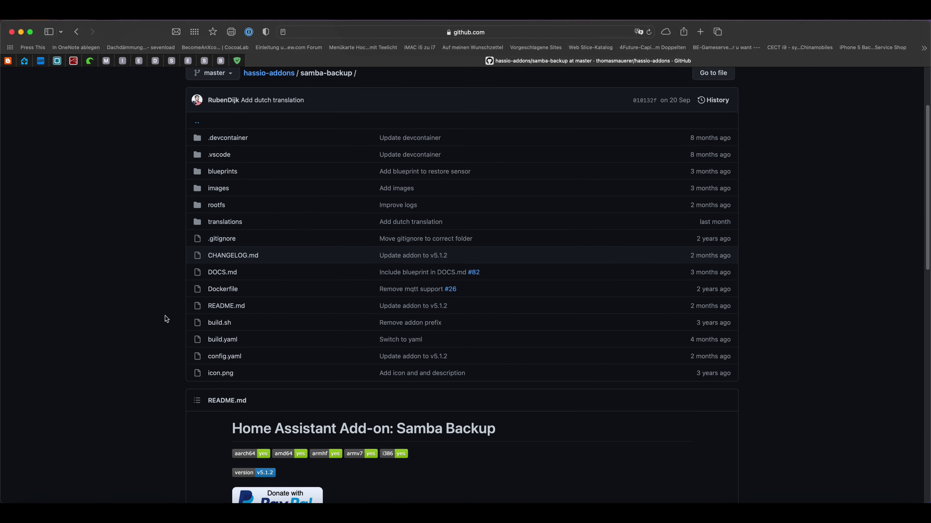
pyautogui.click(227, 273)
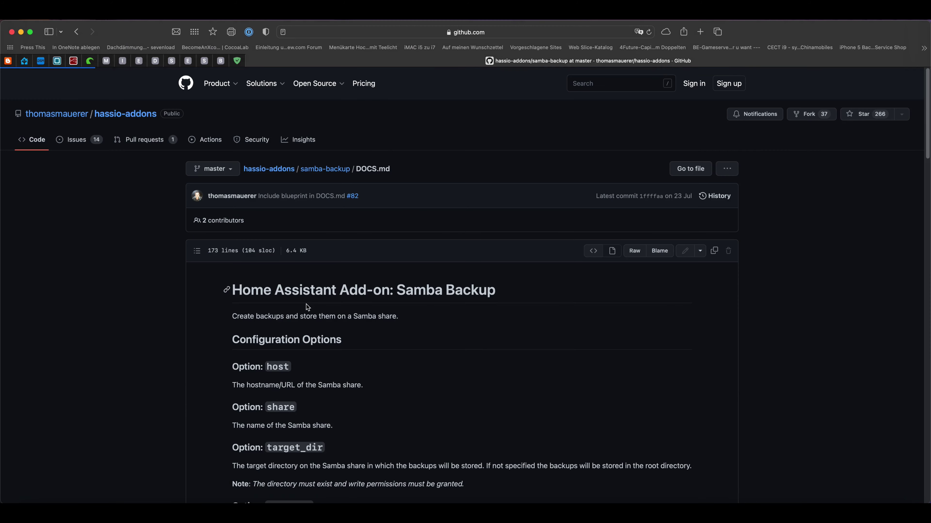
pyautogui.scroll(-15, 238, 392)
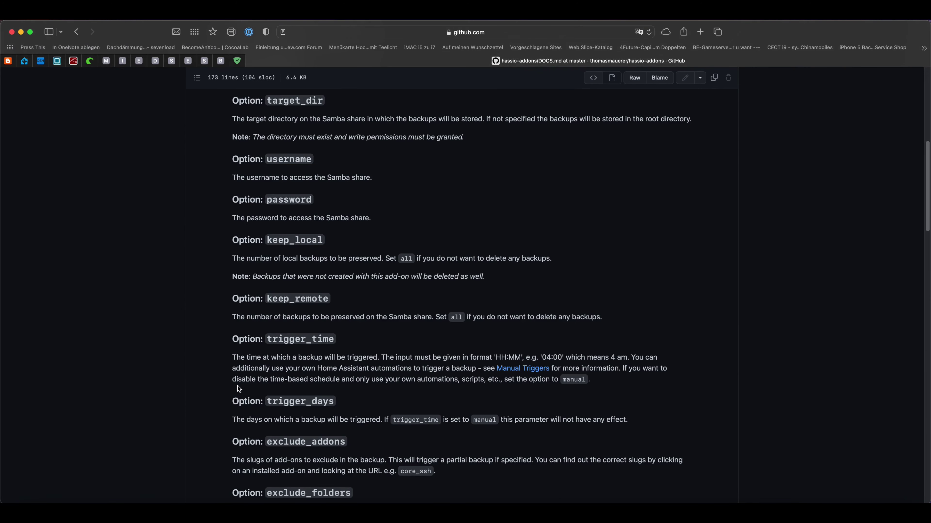
pyautogui.scroll(-17, 238, 384)
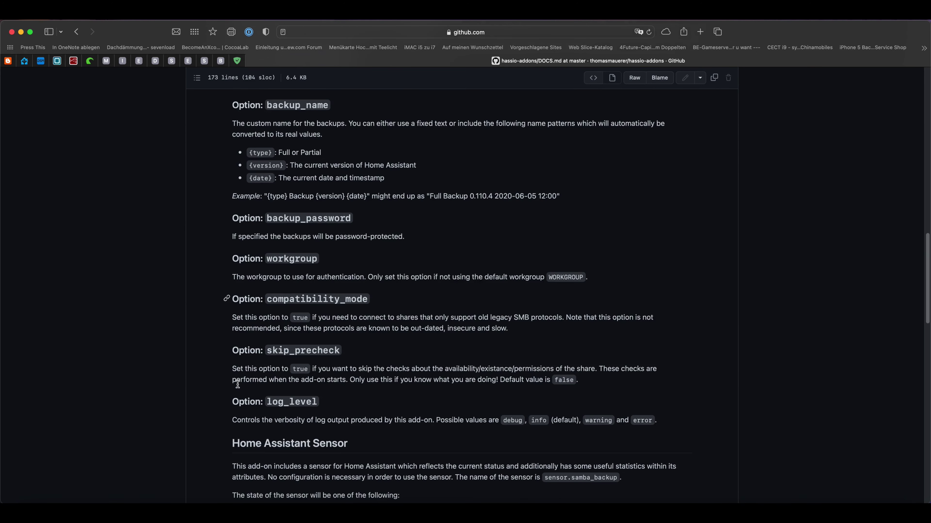
pyautogui.scroll(-7, 238, 385)
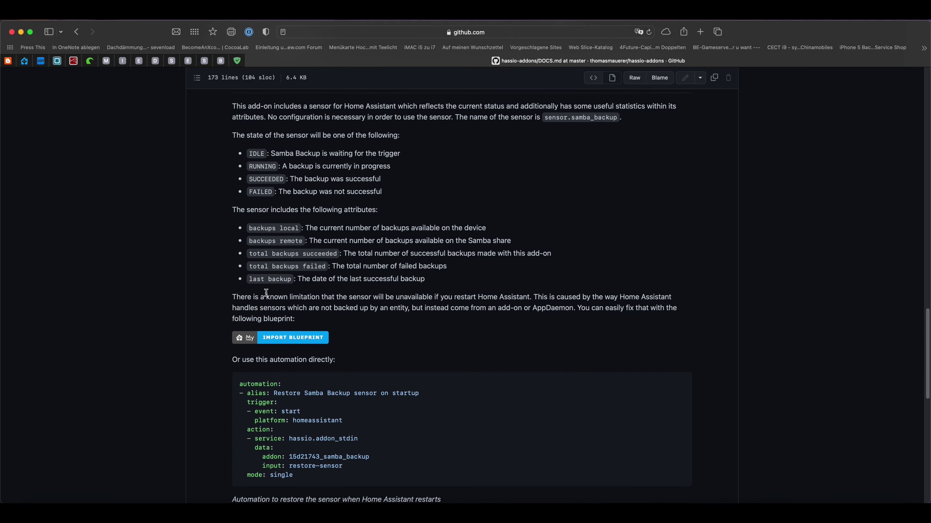
pyautogui.moveTo(266, 292); pyautogui.dragTo(584, 313)
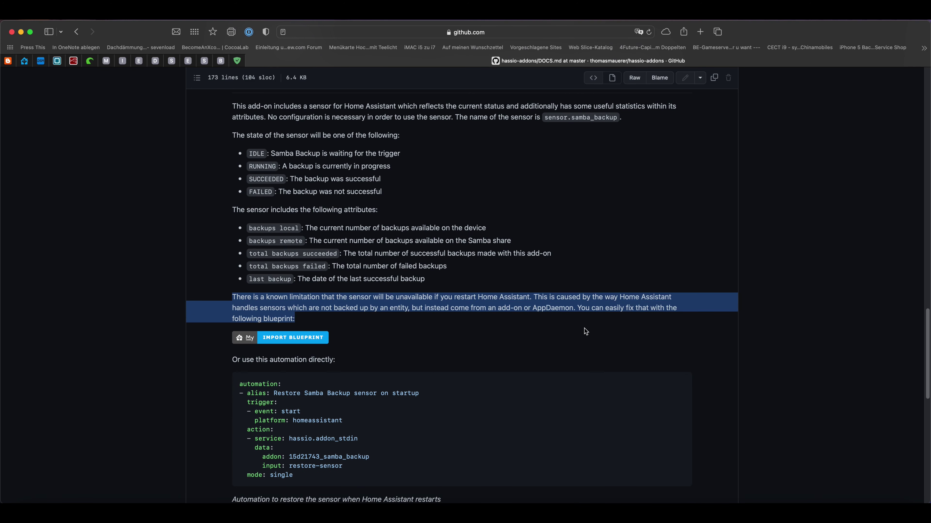